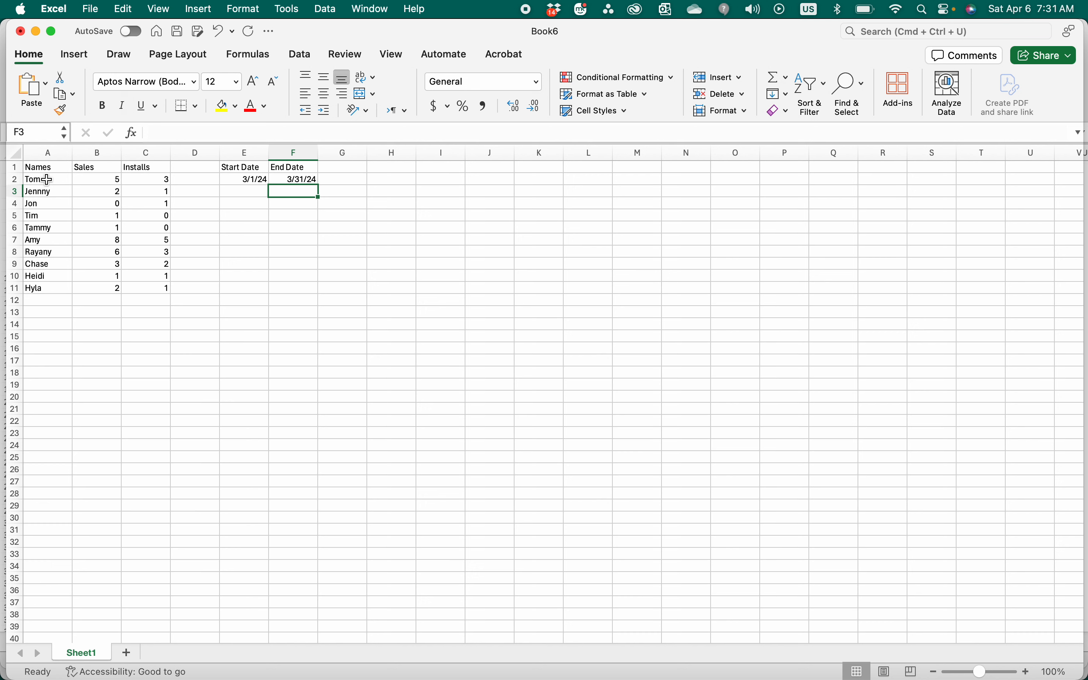
click(112, 184)
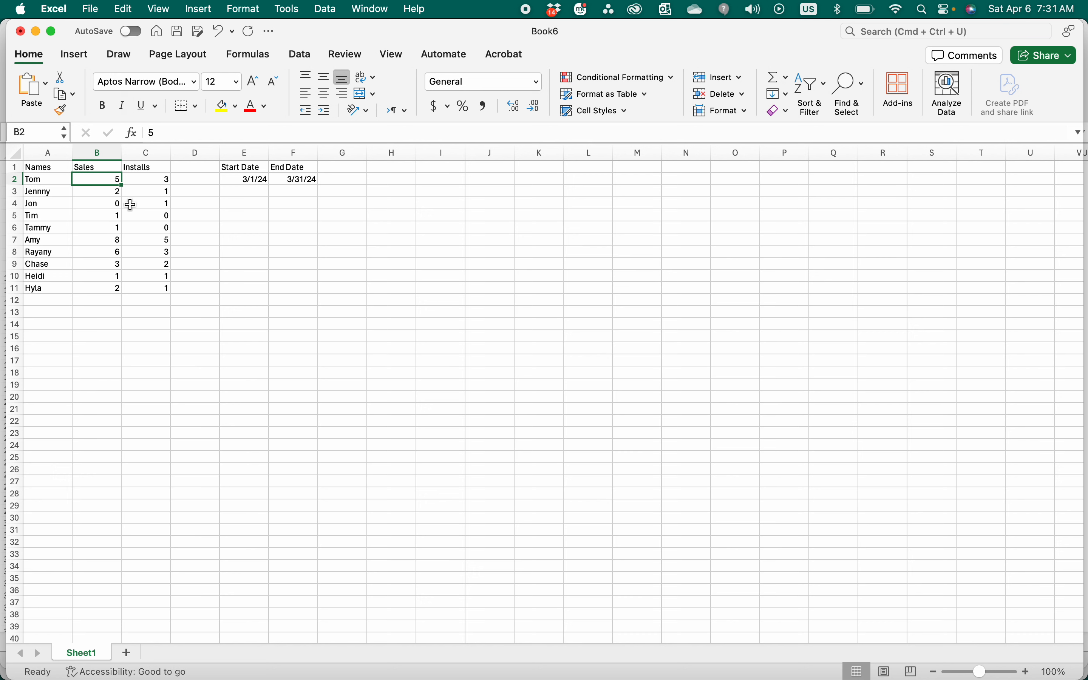
click(163, 192)
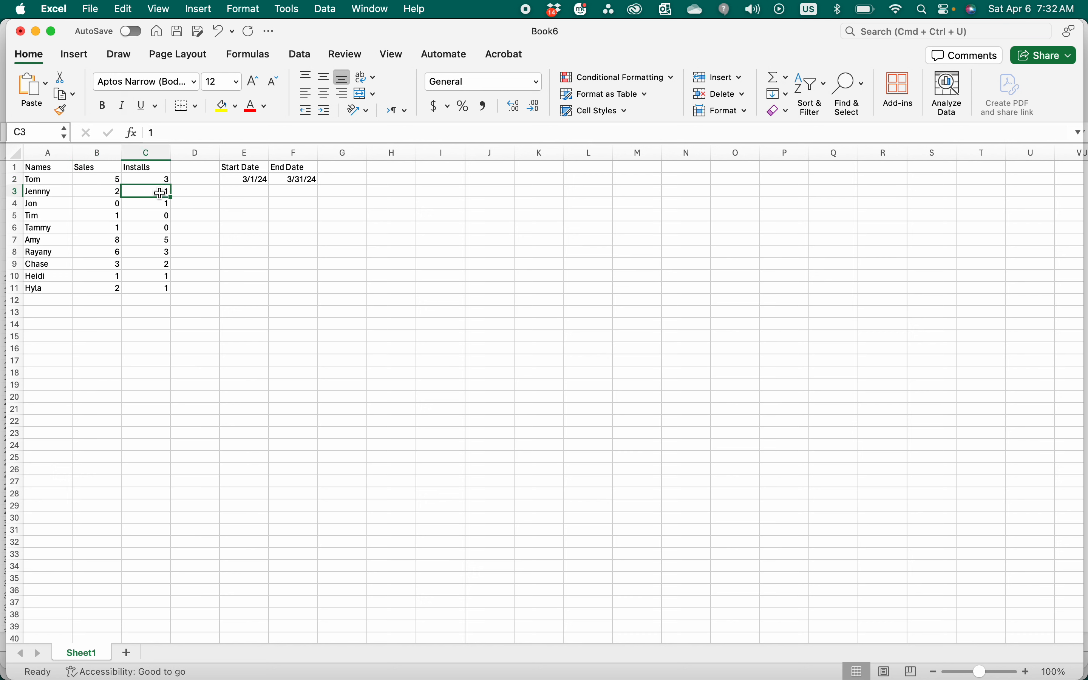
click(266, 181)
click(313, 182)
click(253, 181)
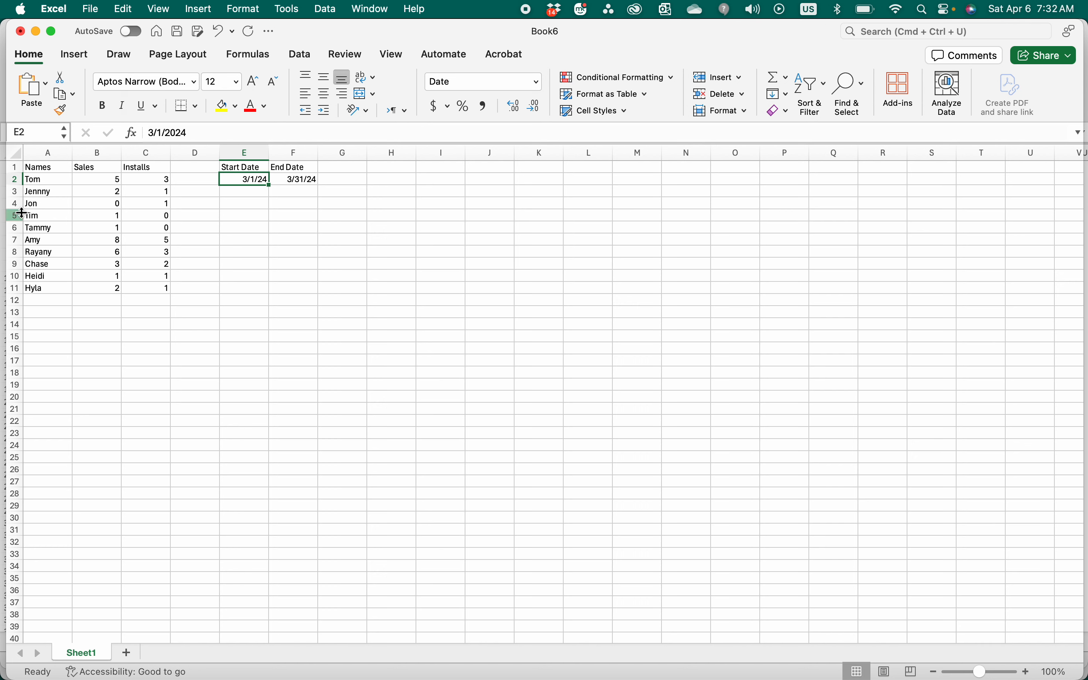
Make all the headings in row 1 bold
click(17, 168)
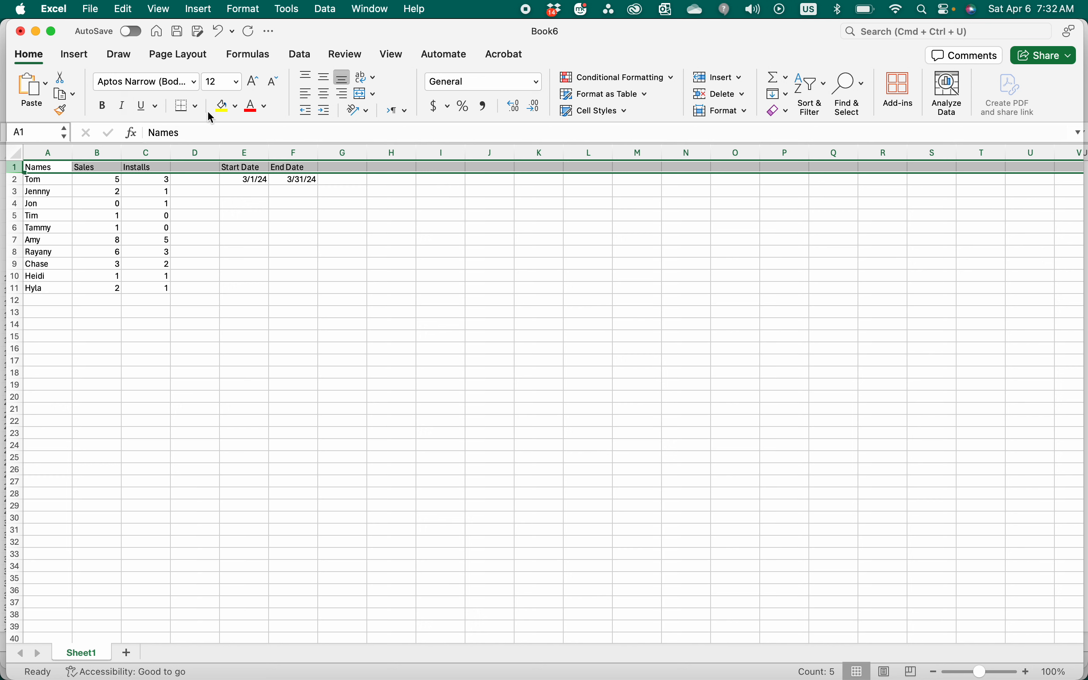
click(101, 105)
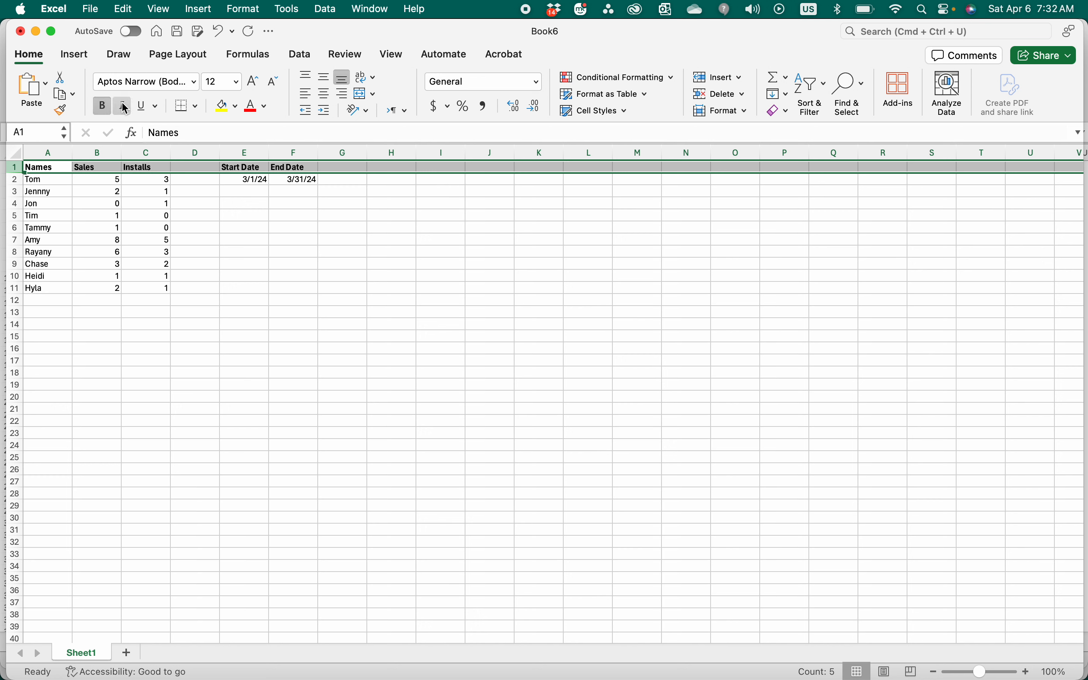
Apply italic and underline to the row 1 headings, and remove both formats again
click(121, 106)
click(139, 111)
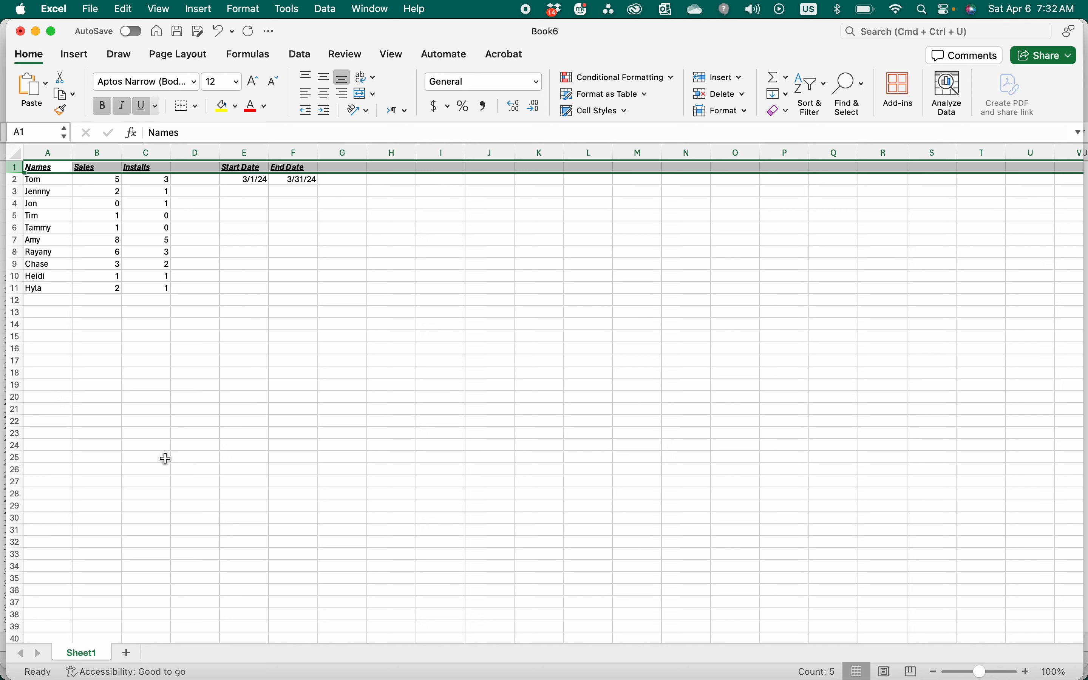
click(143, 113)
click(120, 107)
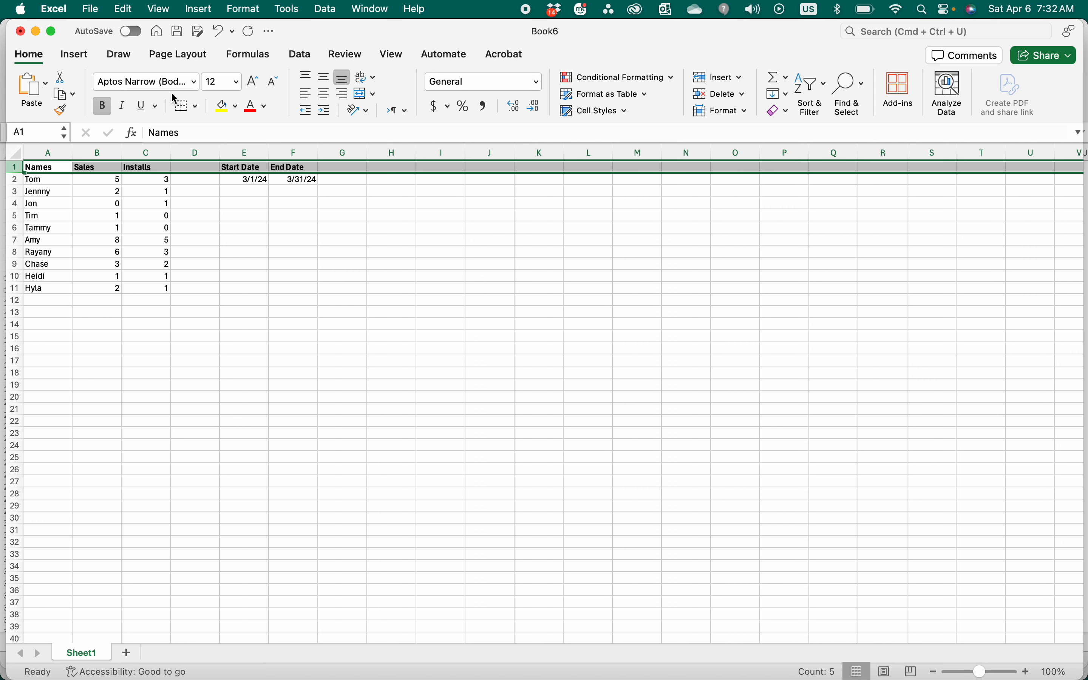
Set the font of the row 1 headings to ADLaM Display
click(195, 83)
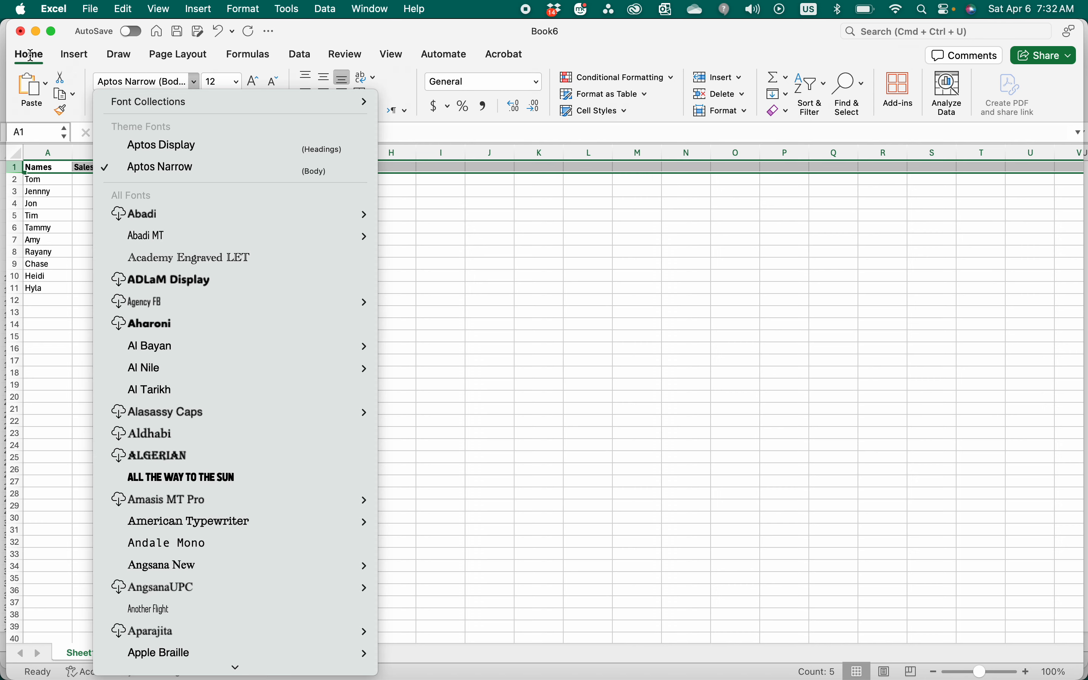
click(31, 55)
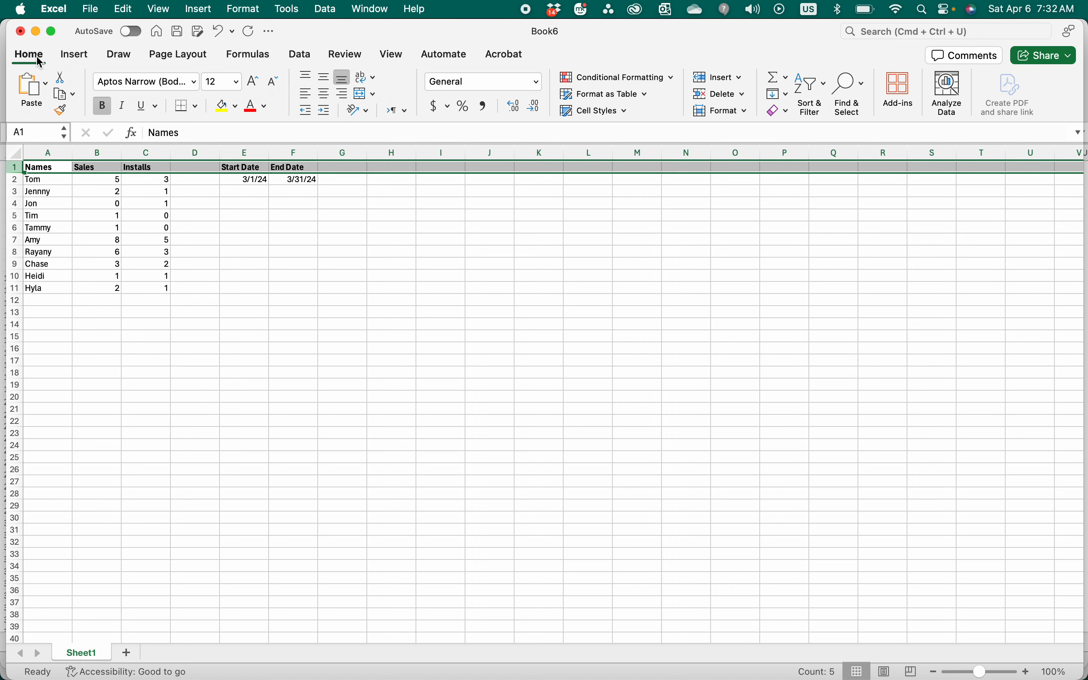
click(194, 82)
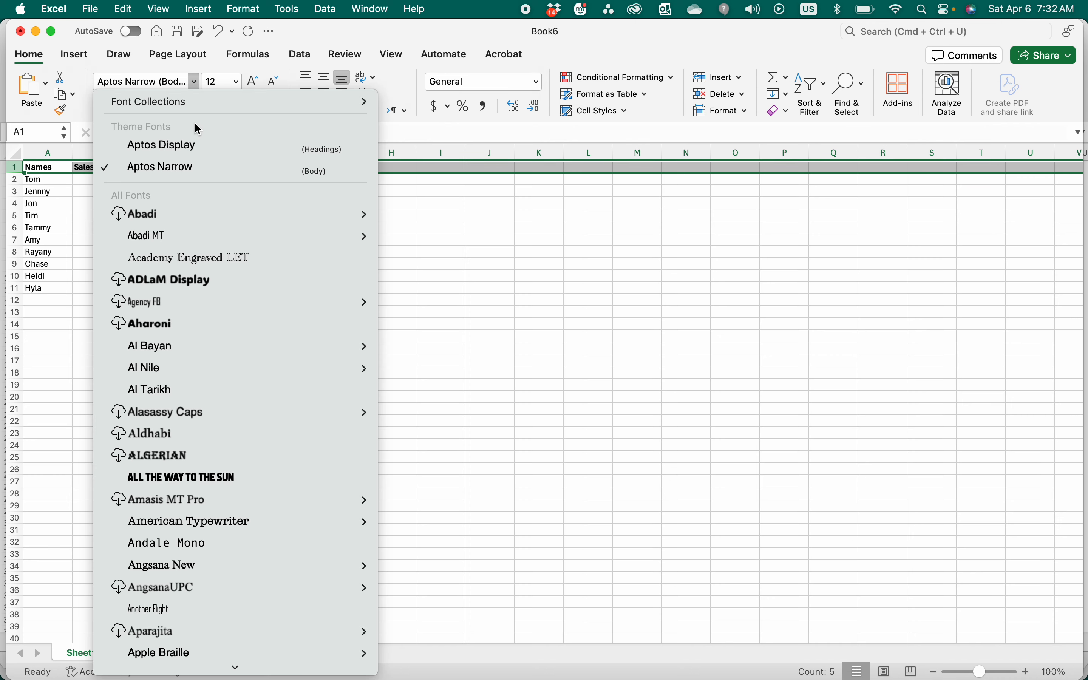
click(207, 279)
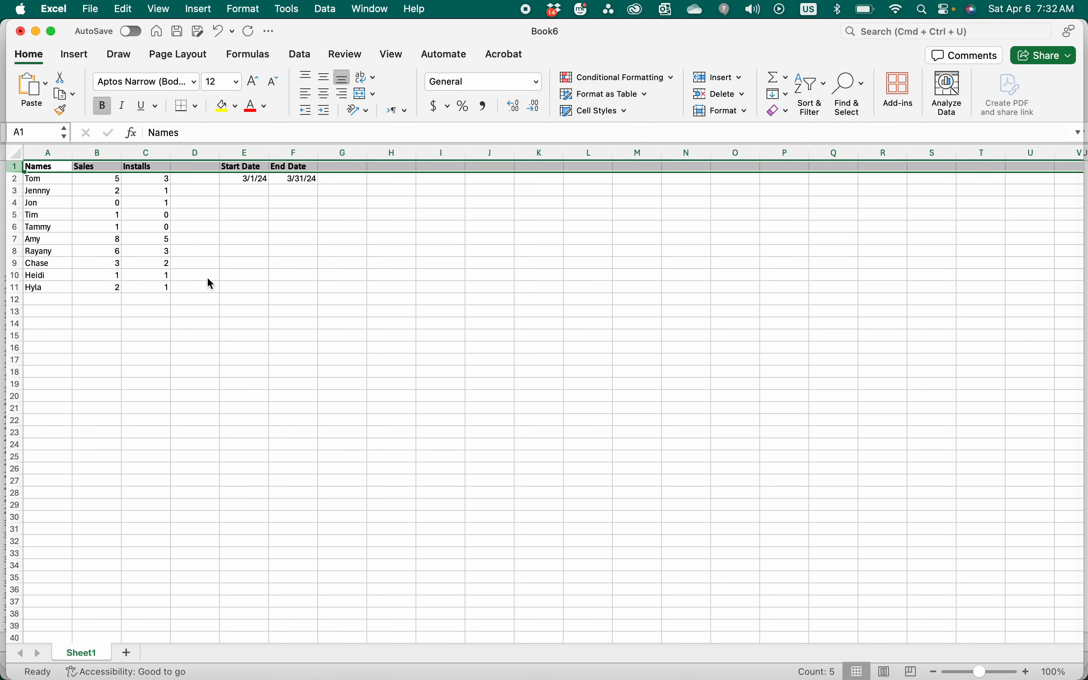
Change the font of the row 1 headings to American Typewriter
click(194, 85)
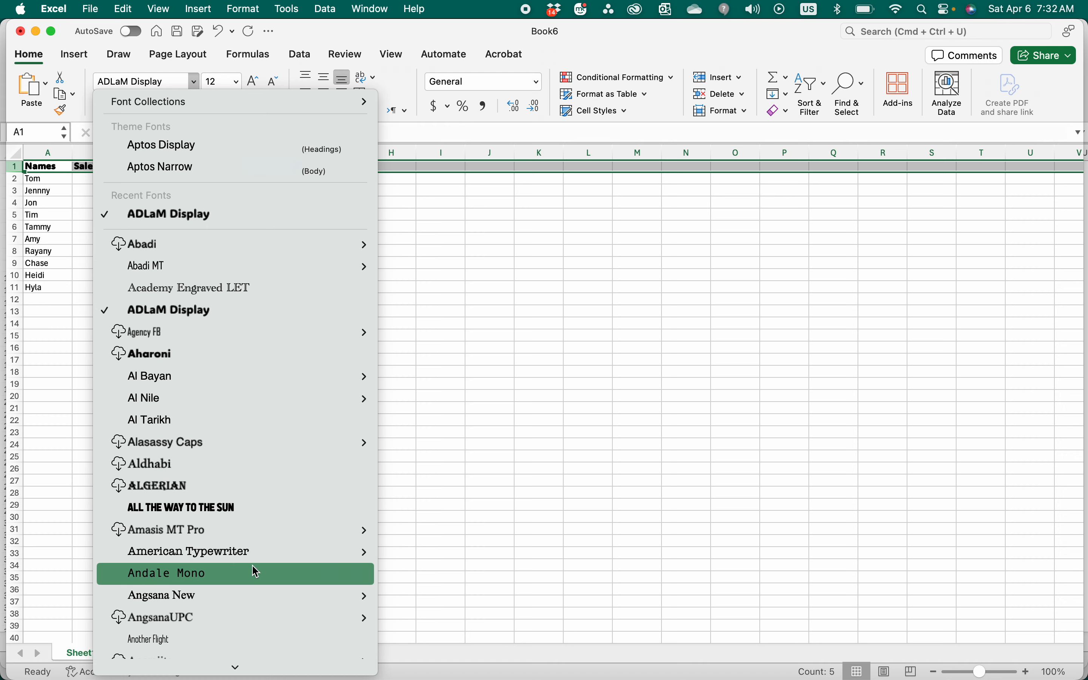
click(253, 542)
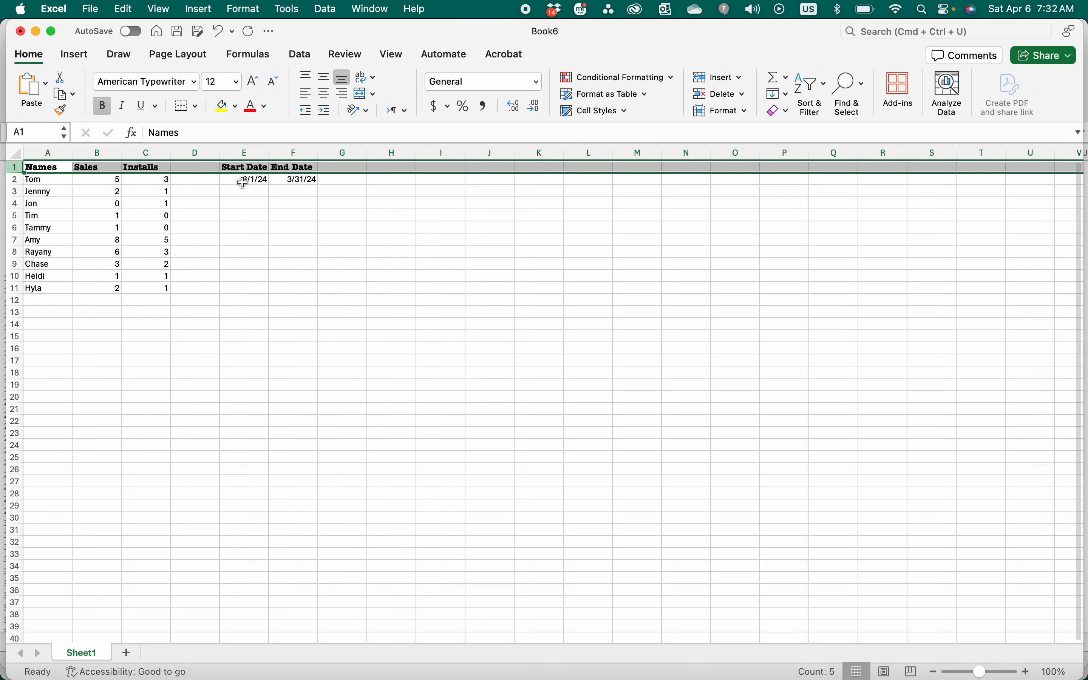
Enlarge the row 1 headings to font size 36 and widen columns A, B, C and E to fit them
click(239, 83)
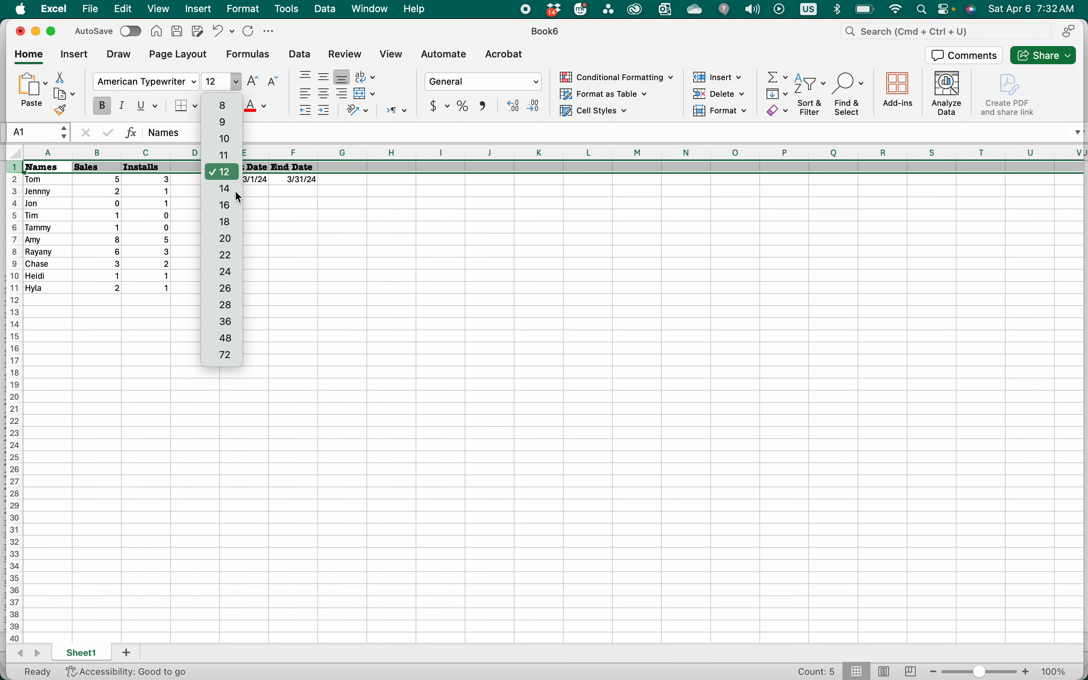
click(236, 321)
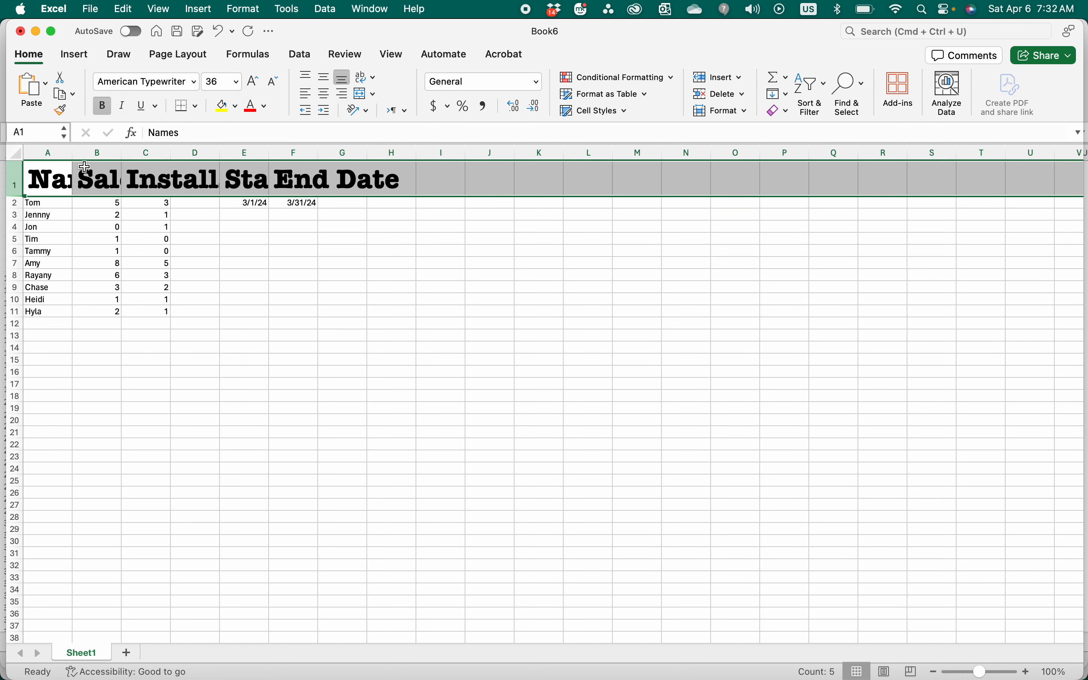
click(75, 152)
drag(70, 154, 219, 152)
click(148, 152)
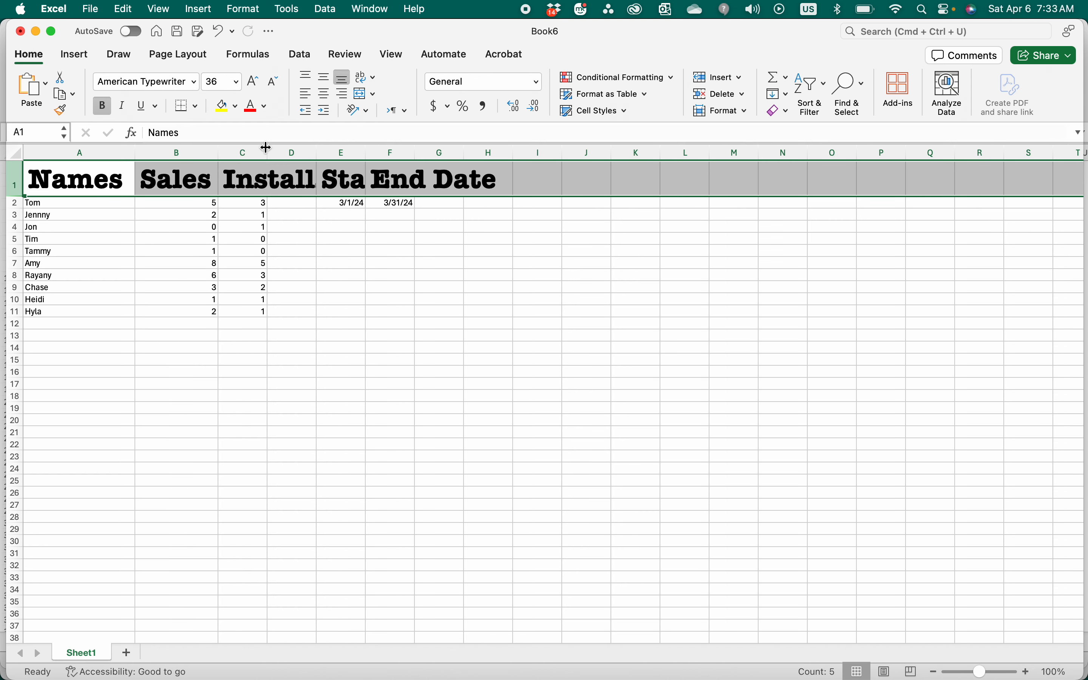
drag(269, 150, 338, 152)
drag(433, 152, 542, 151)
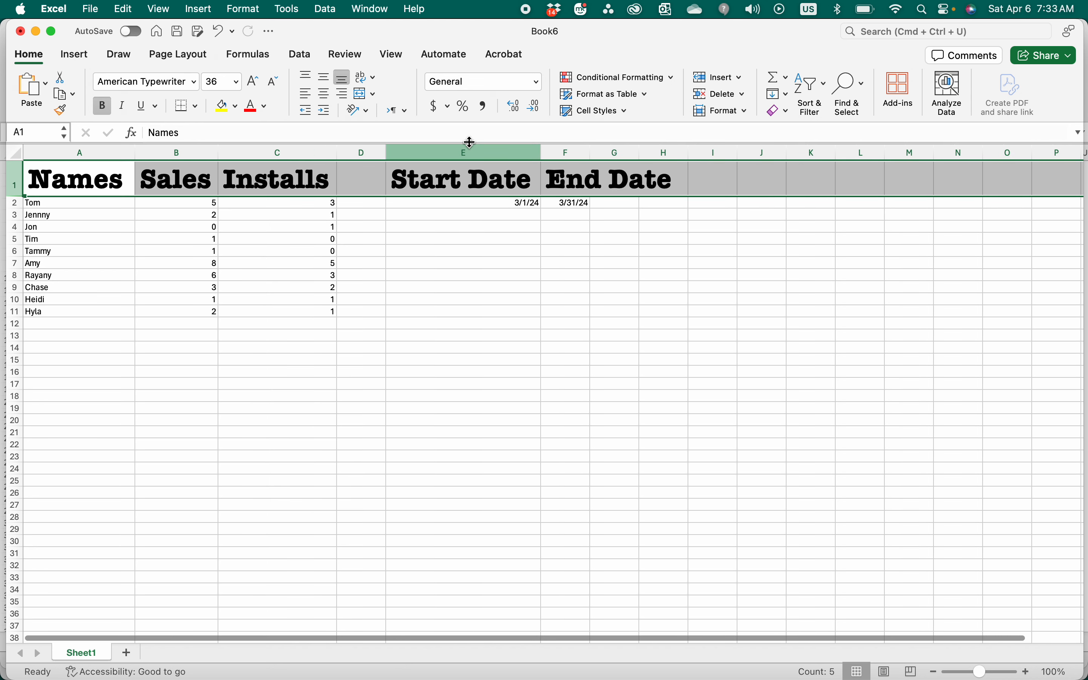
click(546, 149)
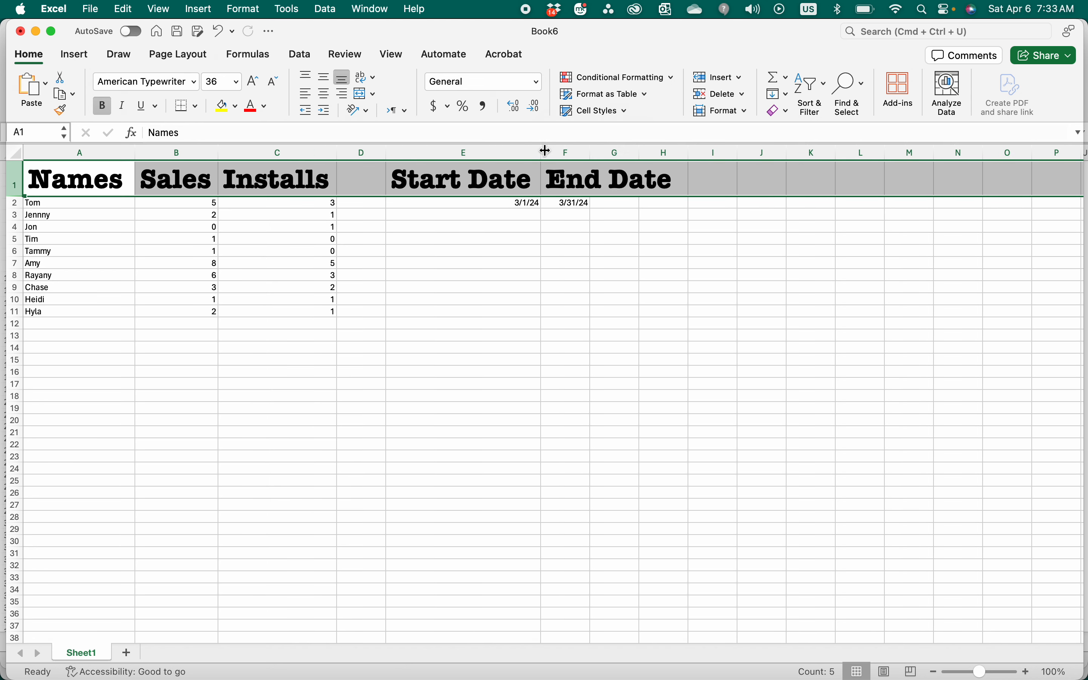
click(688, 157)
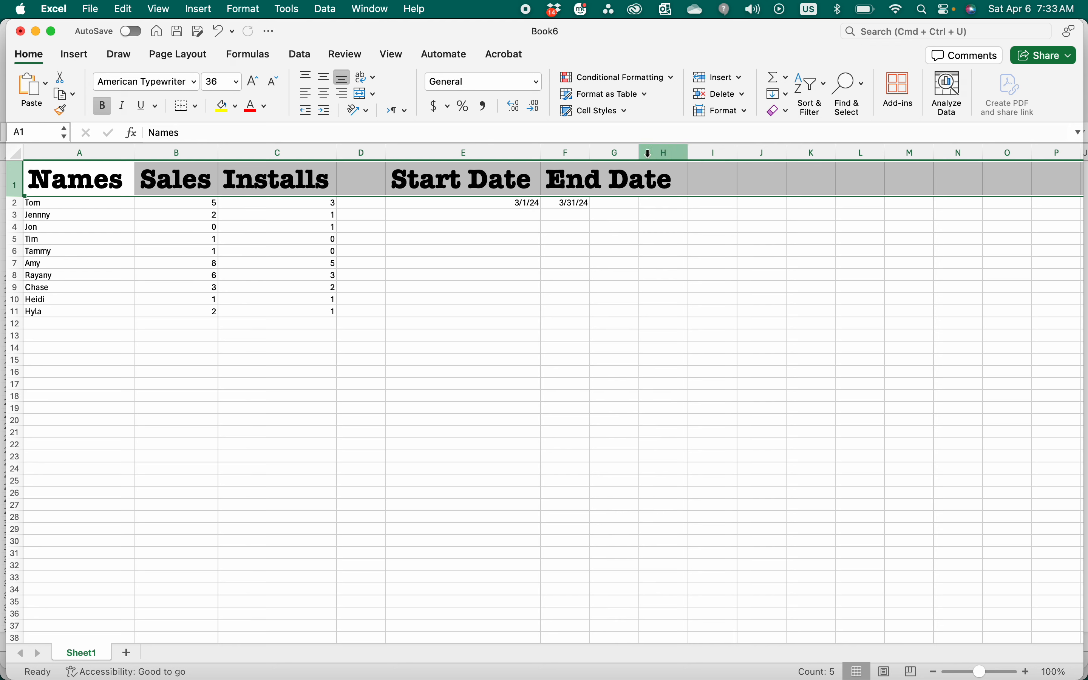
Set the row 1 headings to font size 16 and autofit the widths of columns A, B, C, E and F
click(236, 81)
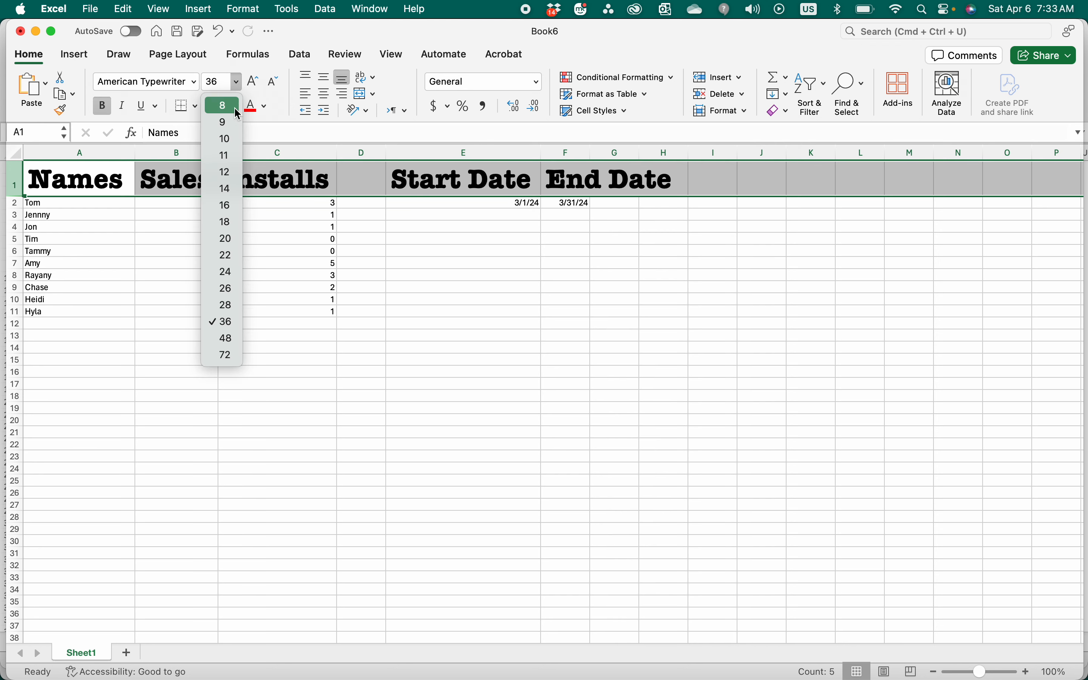
click(225, 205)
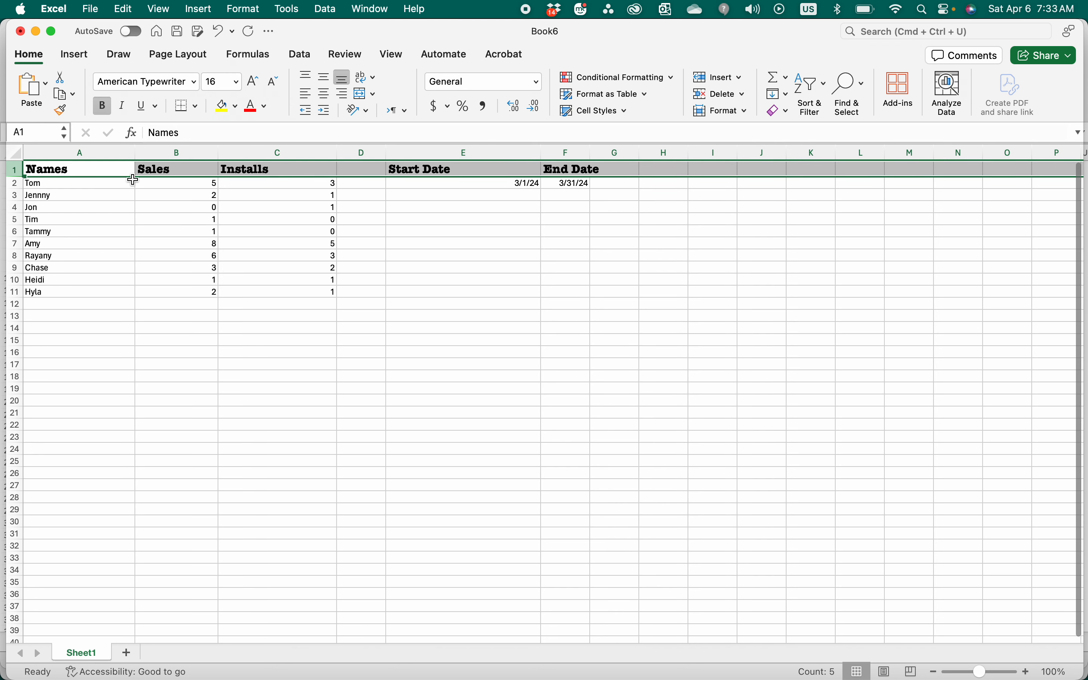
double_click(137, 152)
double_click(154, 152)
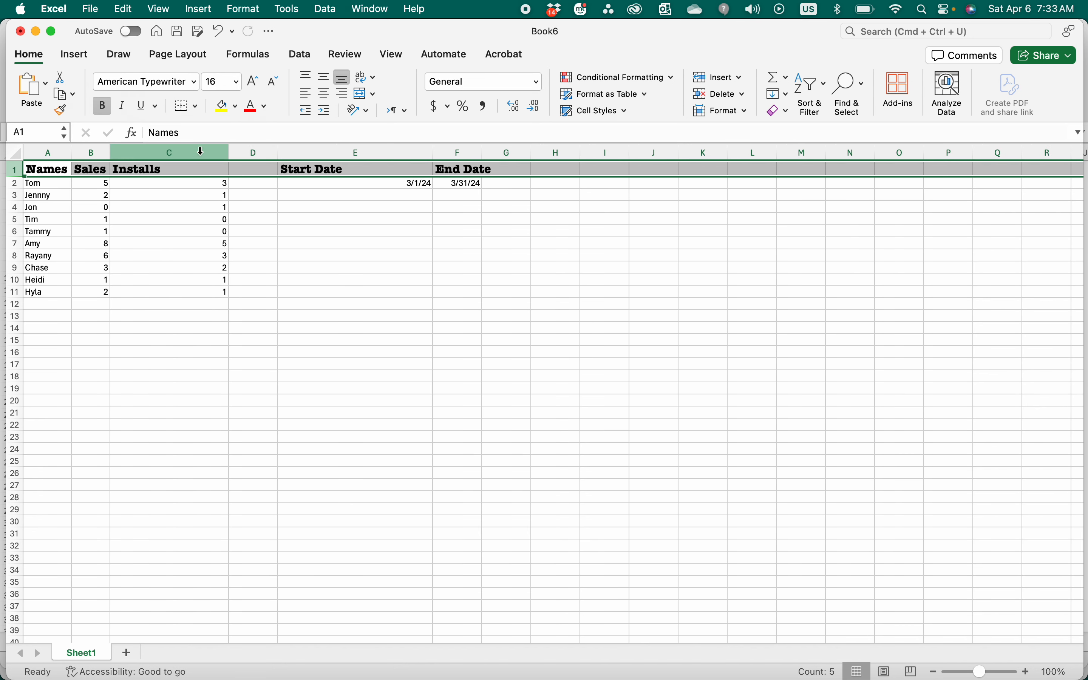
double_click(229, 152)
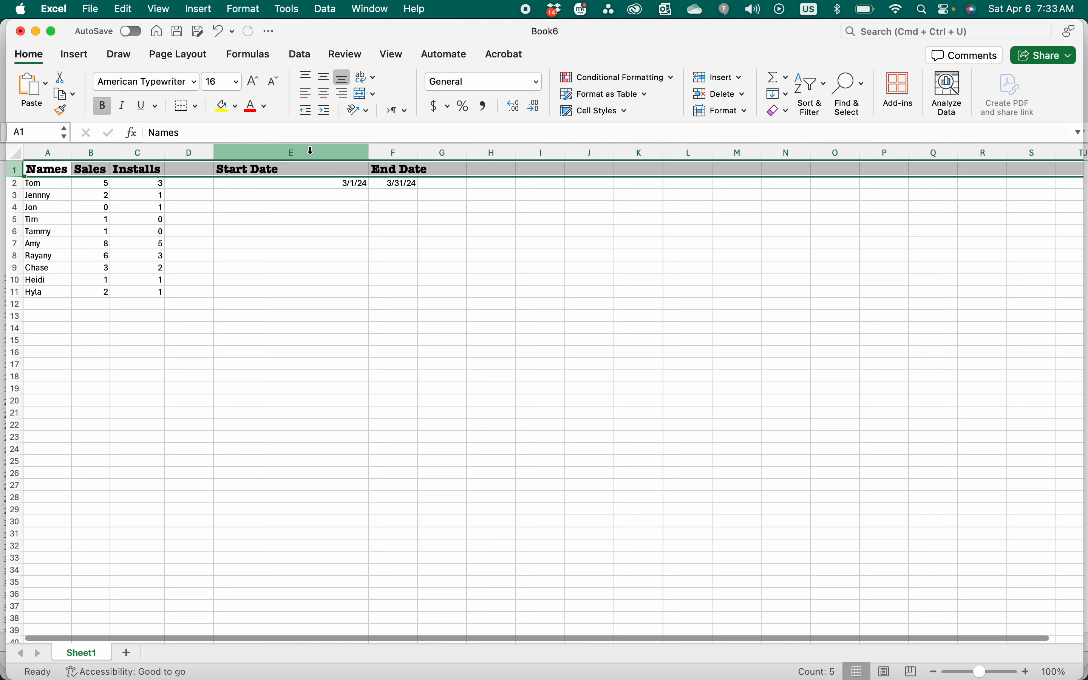
double_click(369, 152)
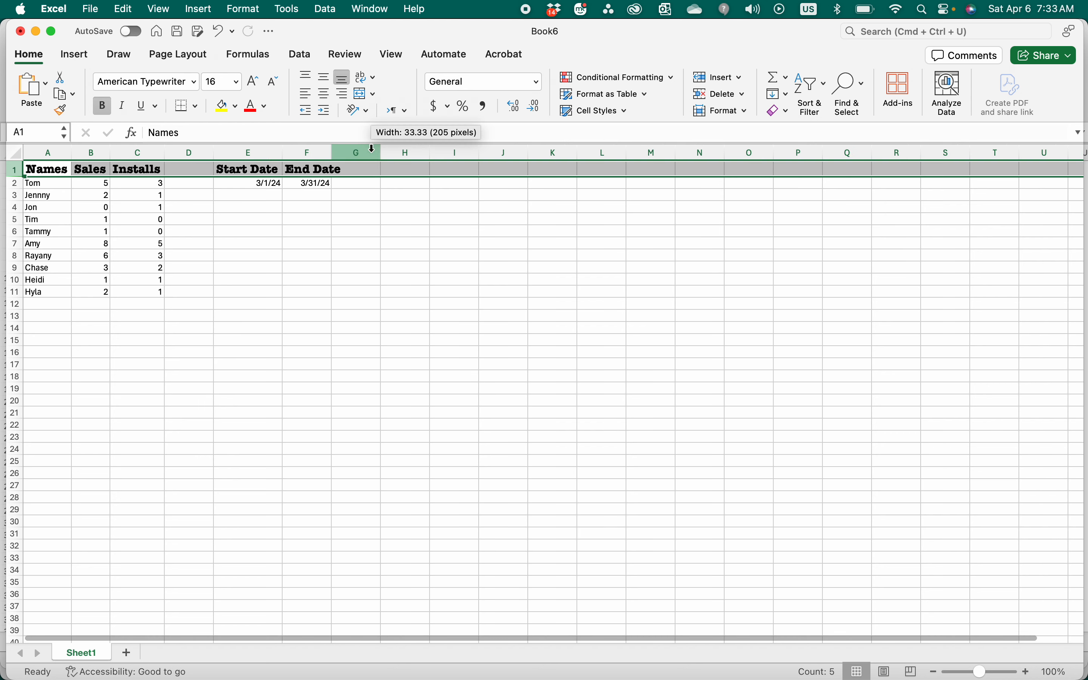
double_click(333, 152)
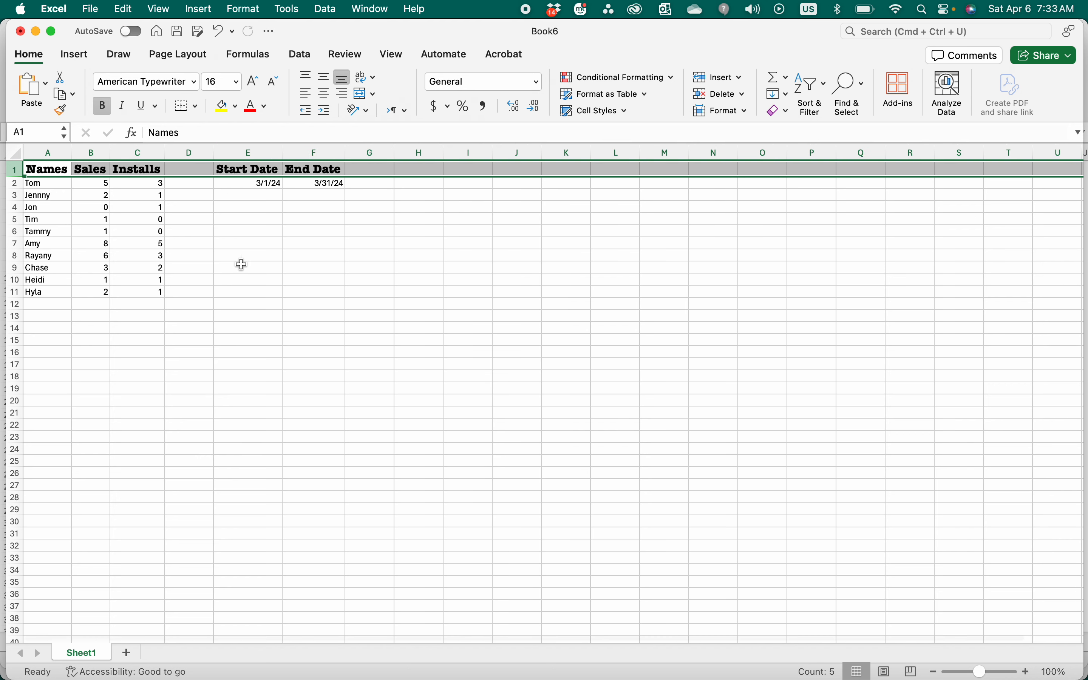
click(291, 218)
click(40, 176)
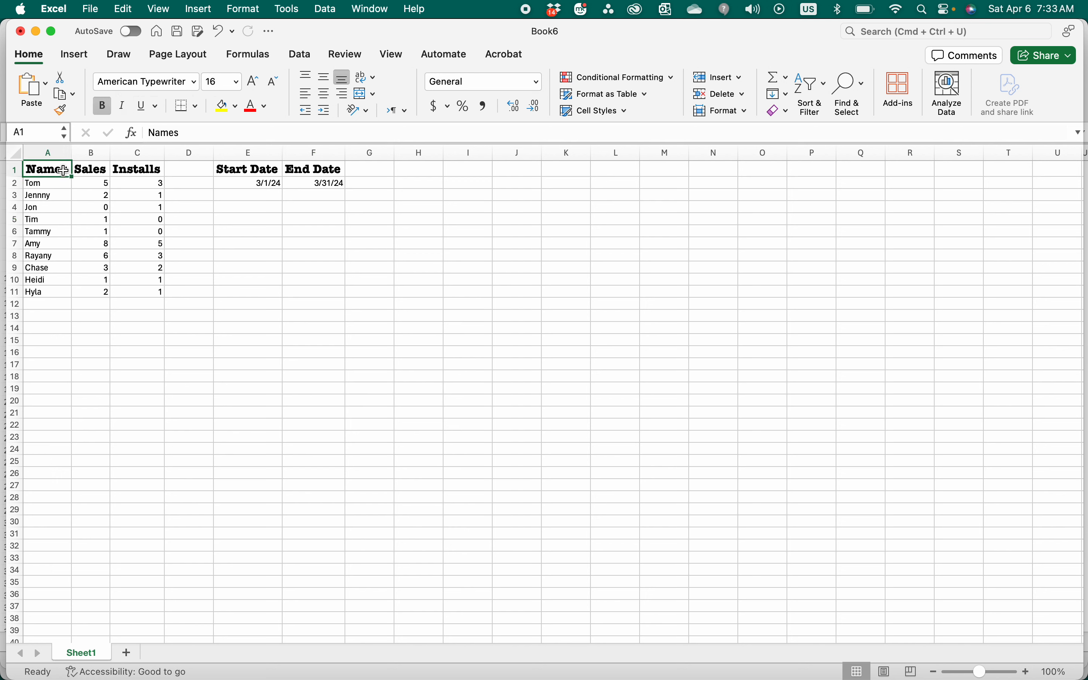
drag(55, 170, 137, 169)
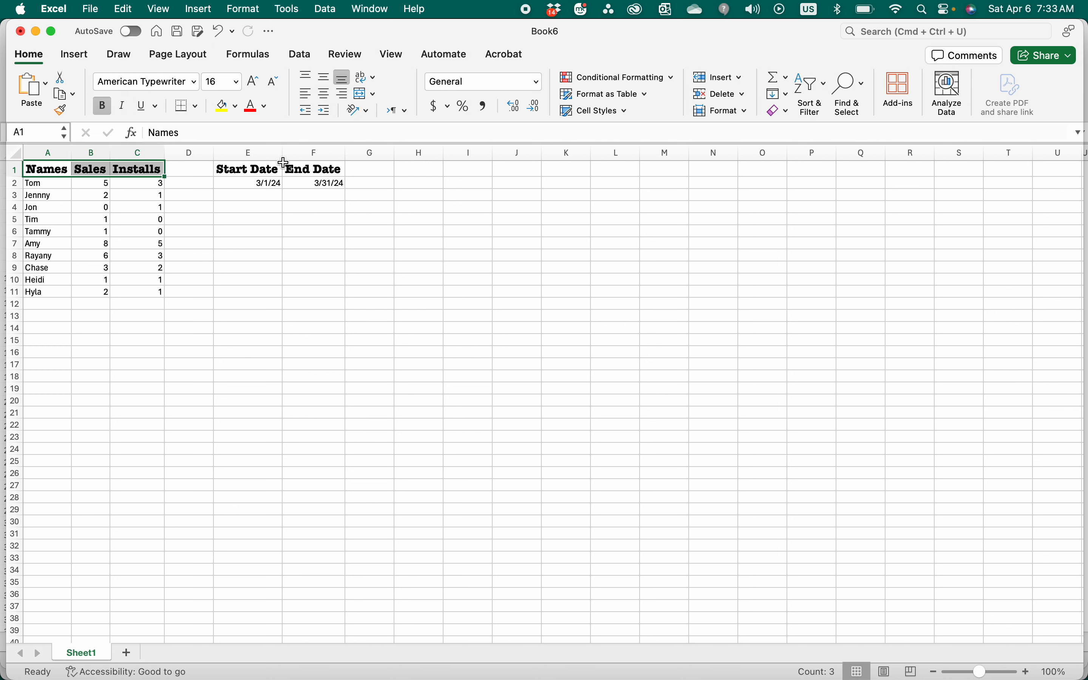
Try center, left and right alignment on the Start Date heading in E1
click(261, 169)
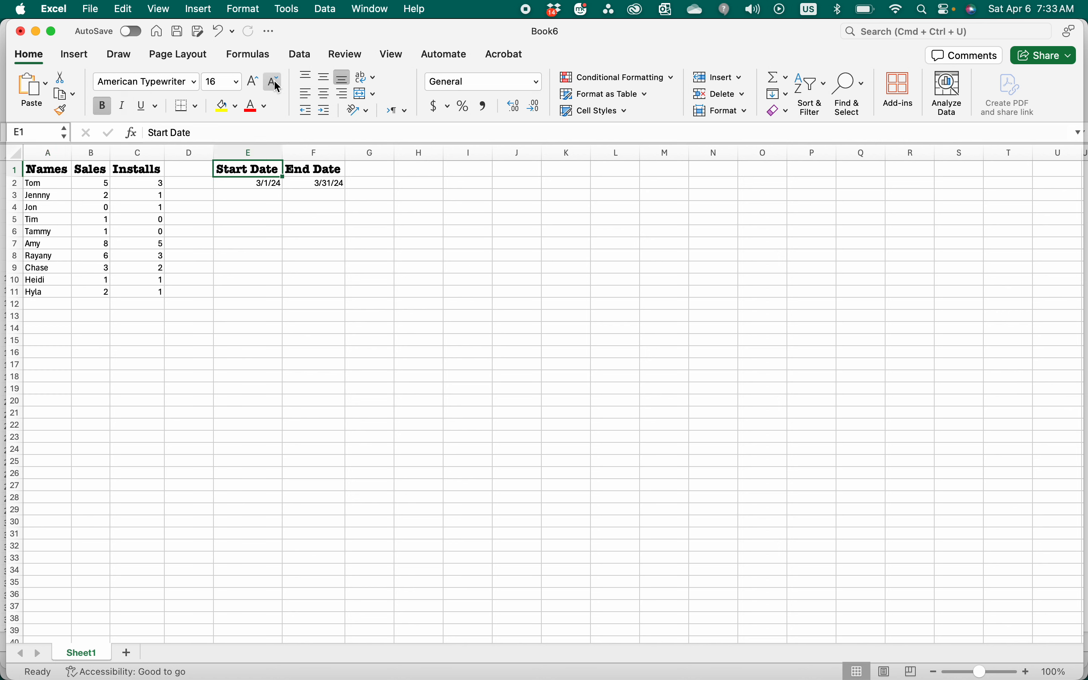
click(329, 98)
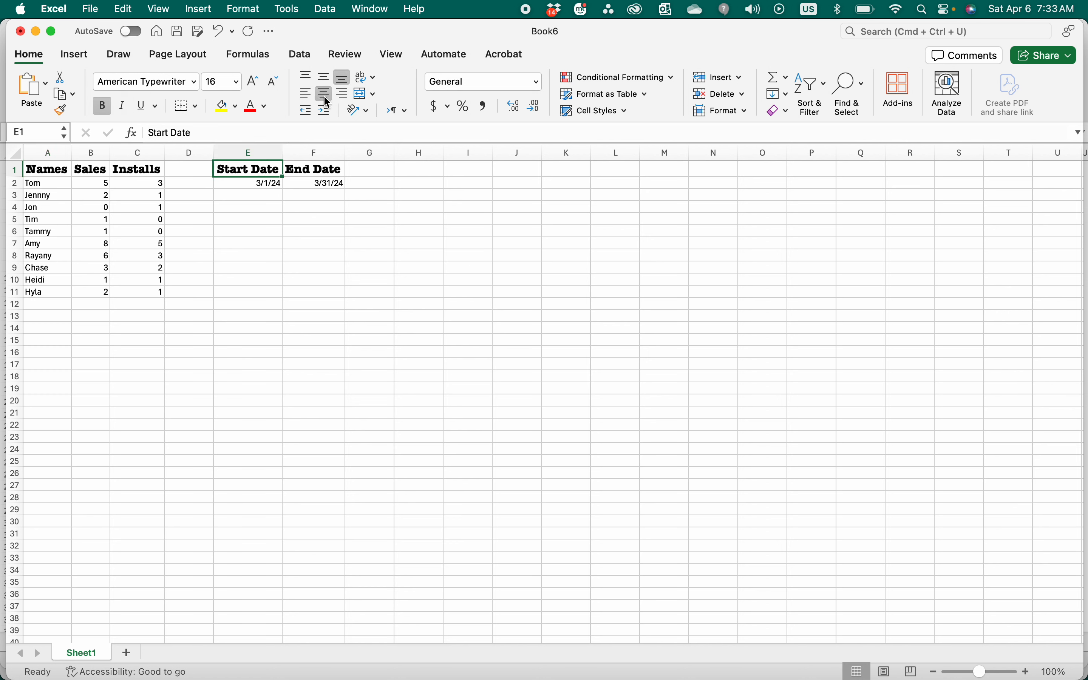
click(307, 95)
click(343, 94)
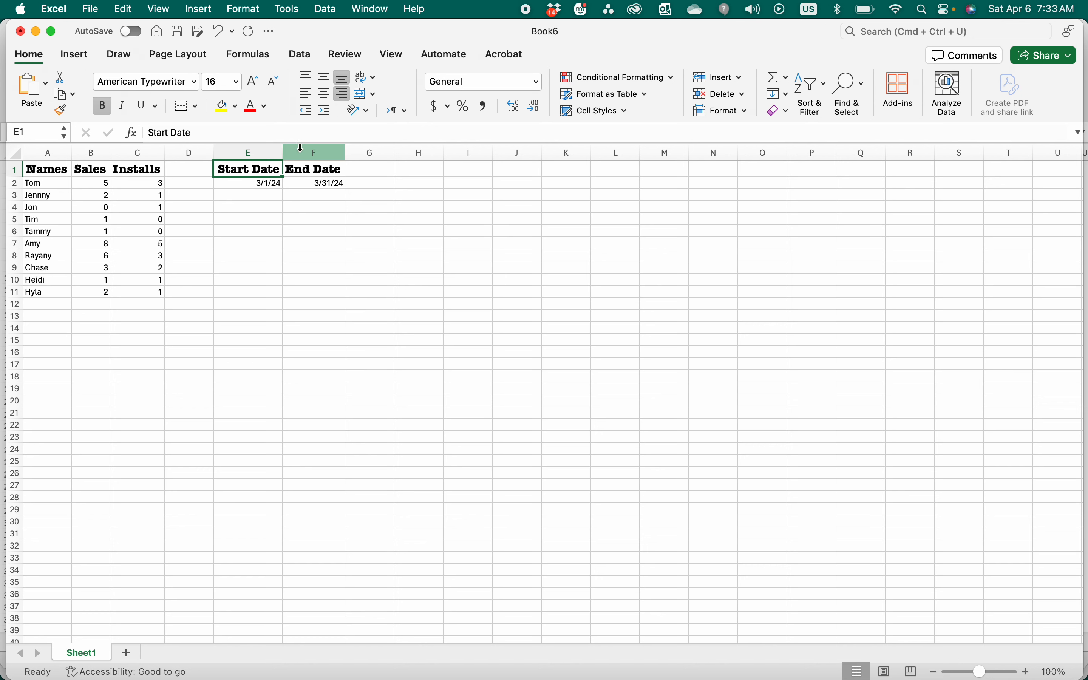
Widen column E, compare the horizontal alignments on the Start Date heading again, and leave it left-aligned
drag(289, 153, 328, 153)
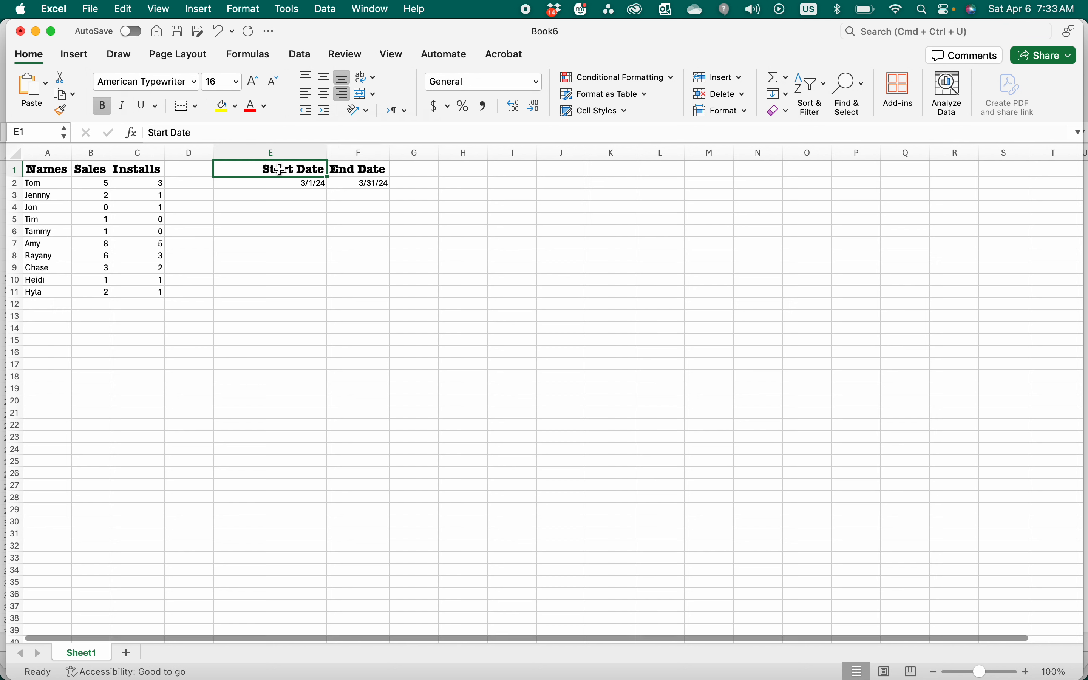
click(345, 95)
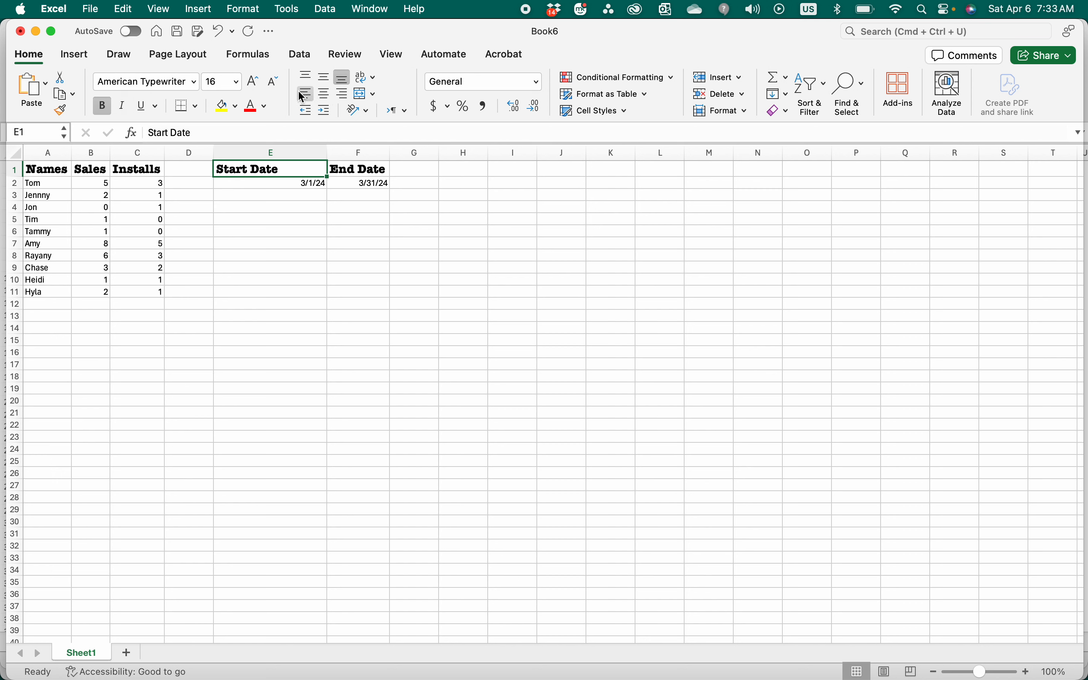
click(325, 96)
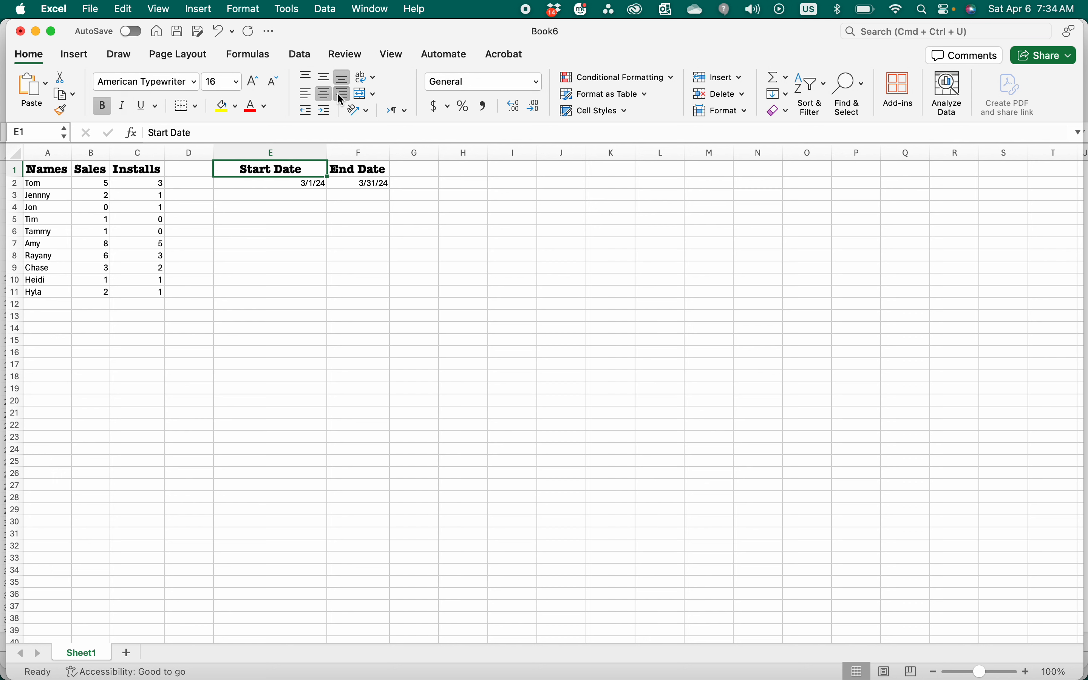
click(338, 94)
click(318, 94)
click(307, 95)
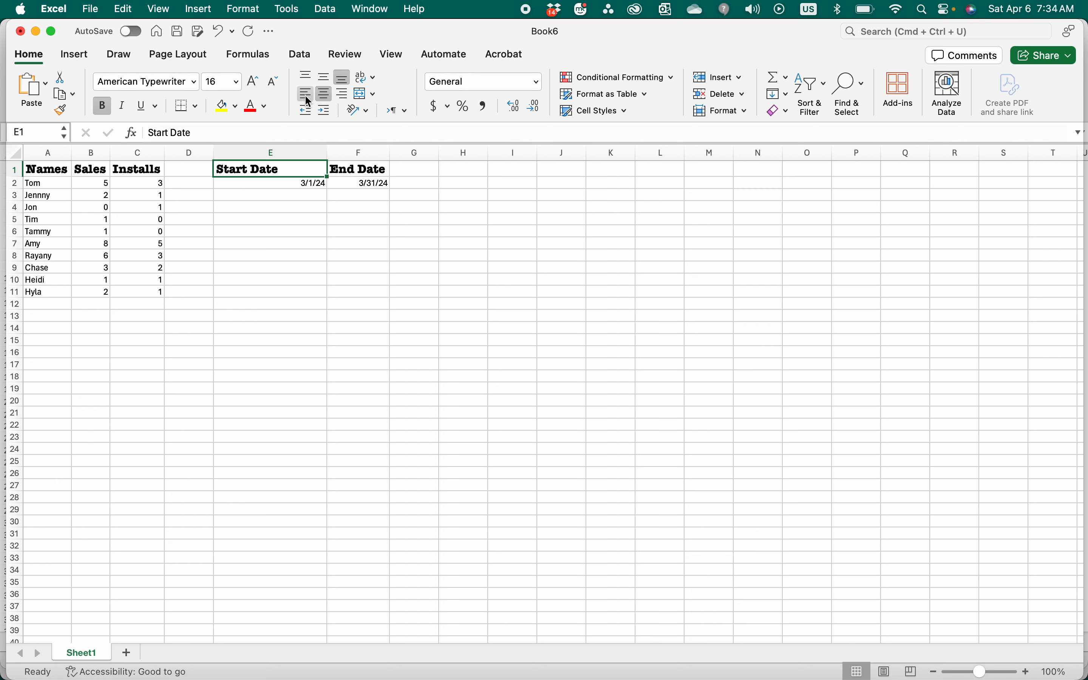
Try increasing the indent of the Start Date heading in E1 and decrease it again
click(324, 109)
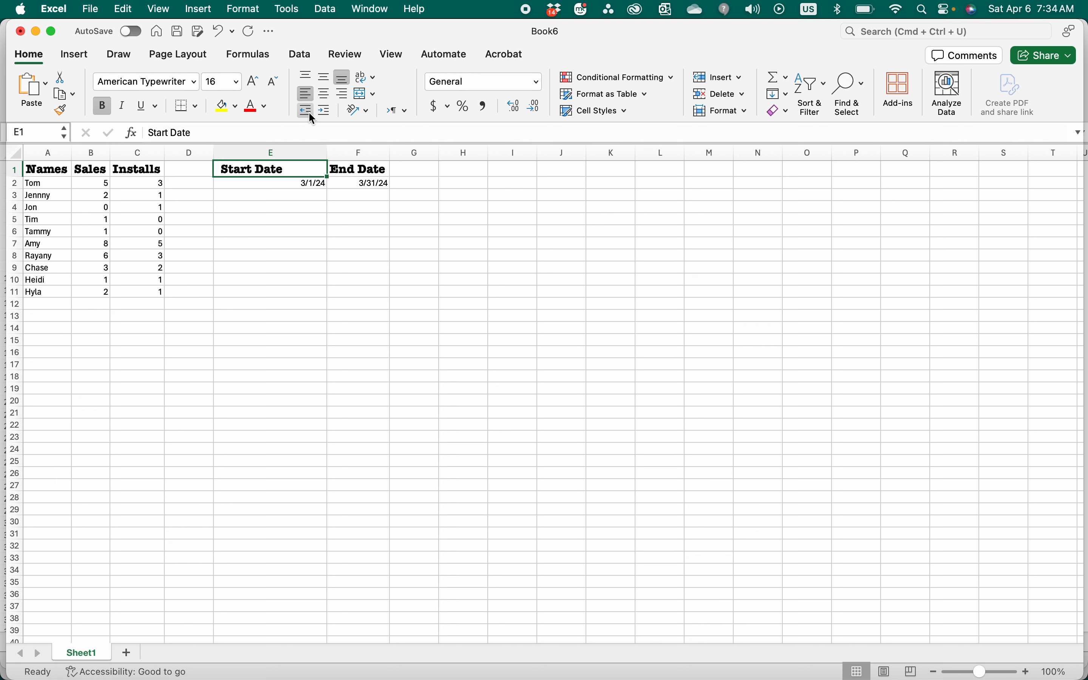
click(307, 111)
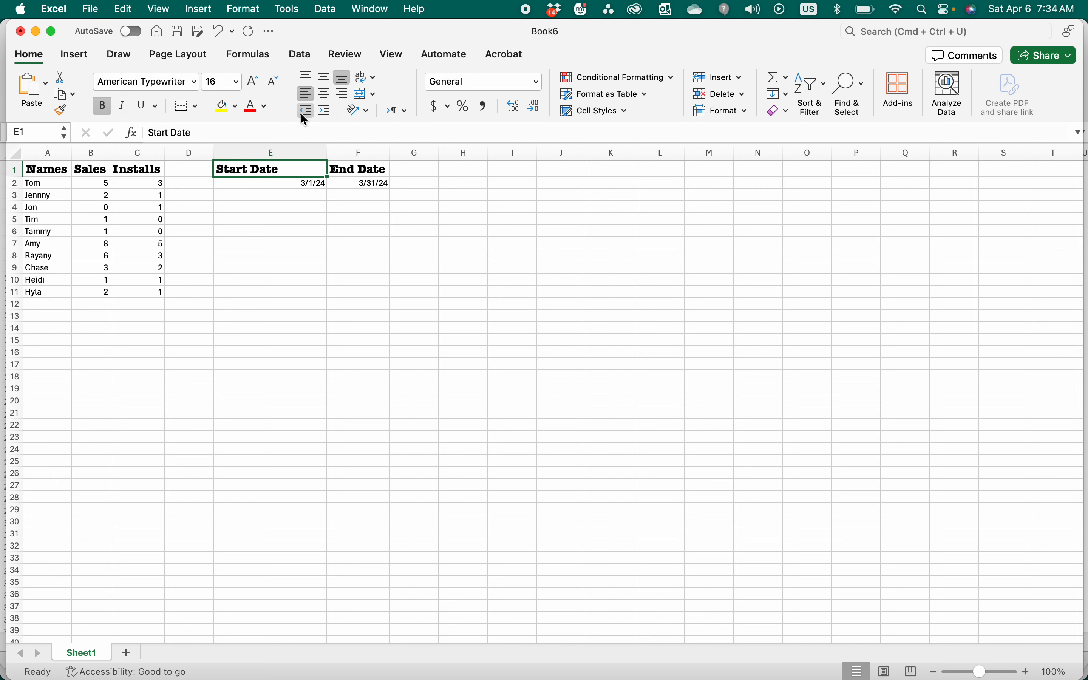
Color the Start Date heading in E1 red and fill its cell with yellow
click(266, 108)
click(273, 276)
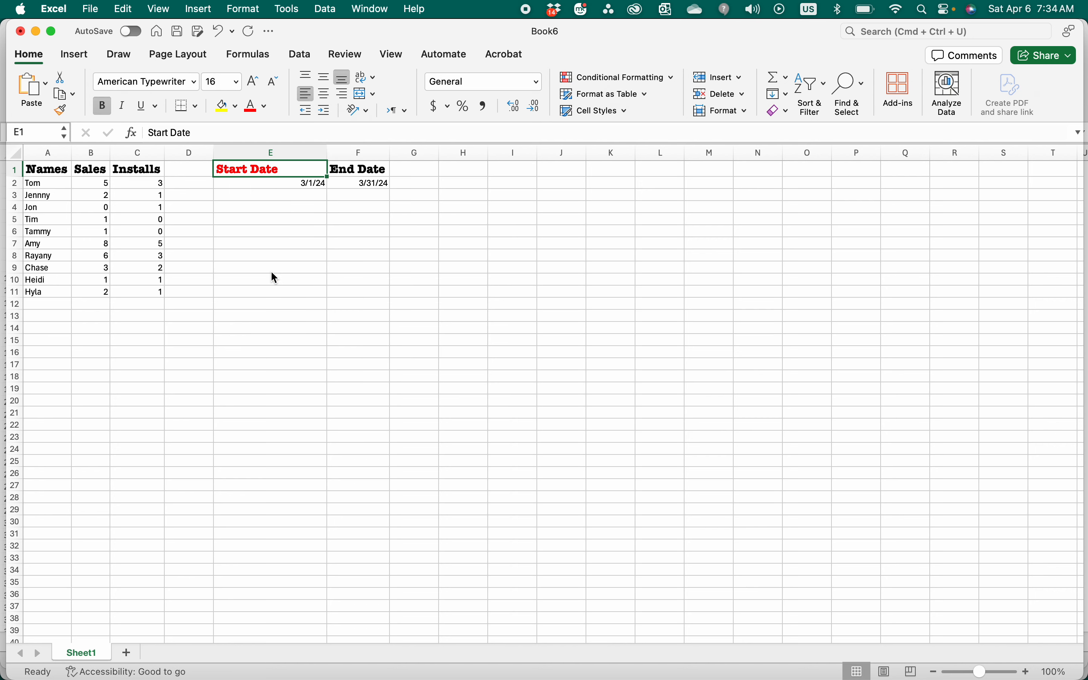
click(236, 114)
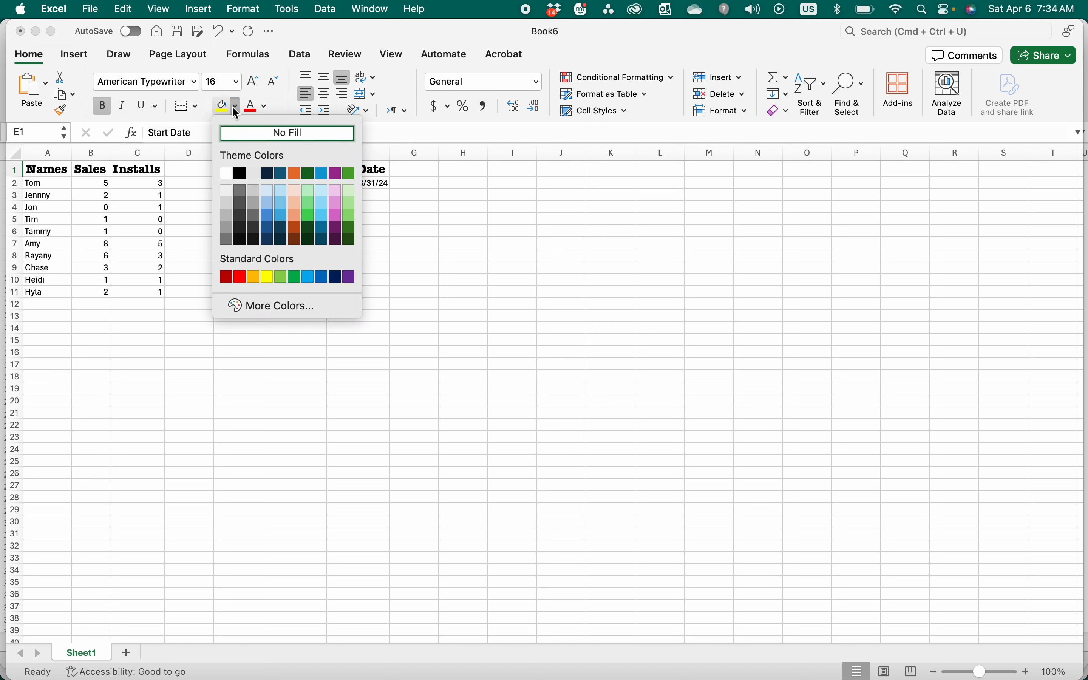
click(268, 277)
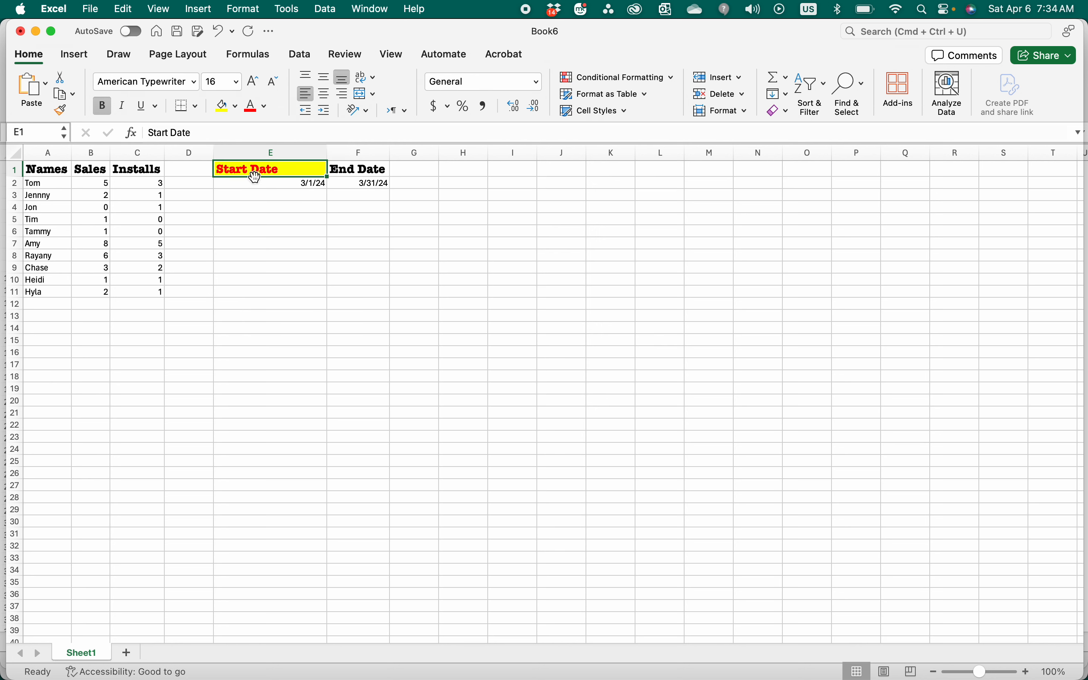
click(255, 231)
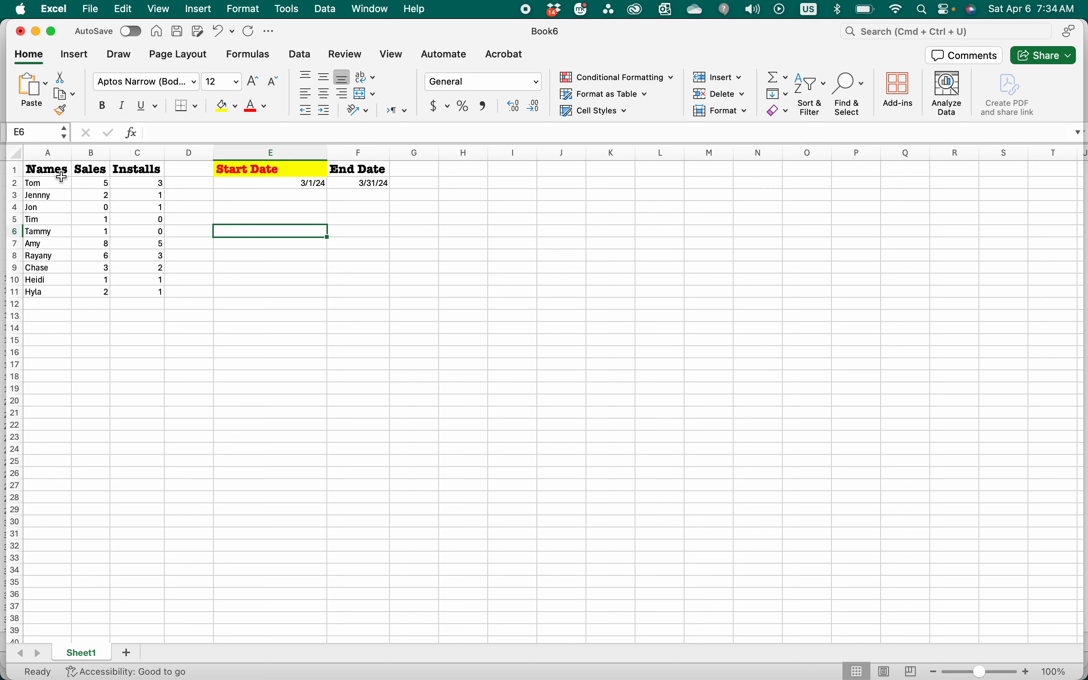
Try All Borders on the names, sales and installs table in A1:C11
drag(47, 169, 157, 293)
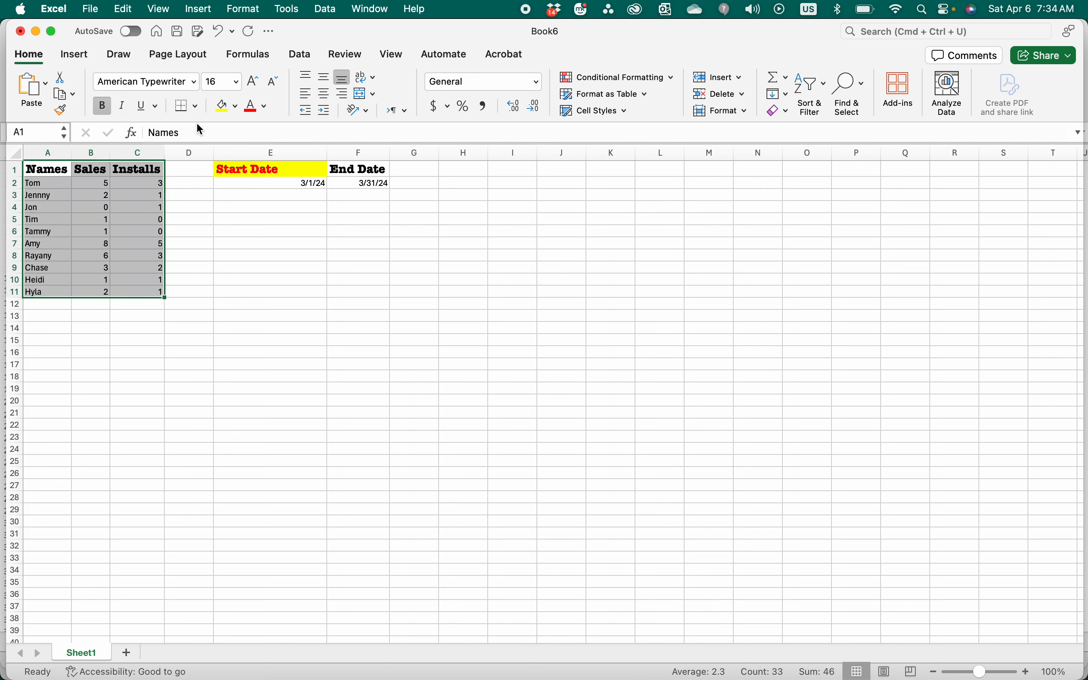
click(194, 108)
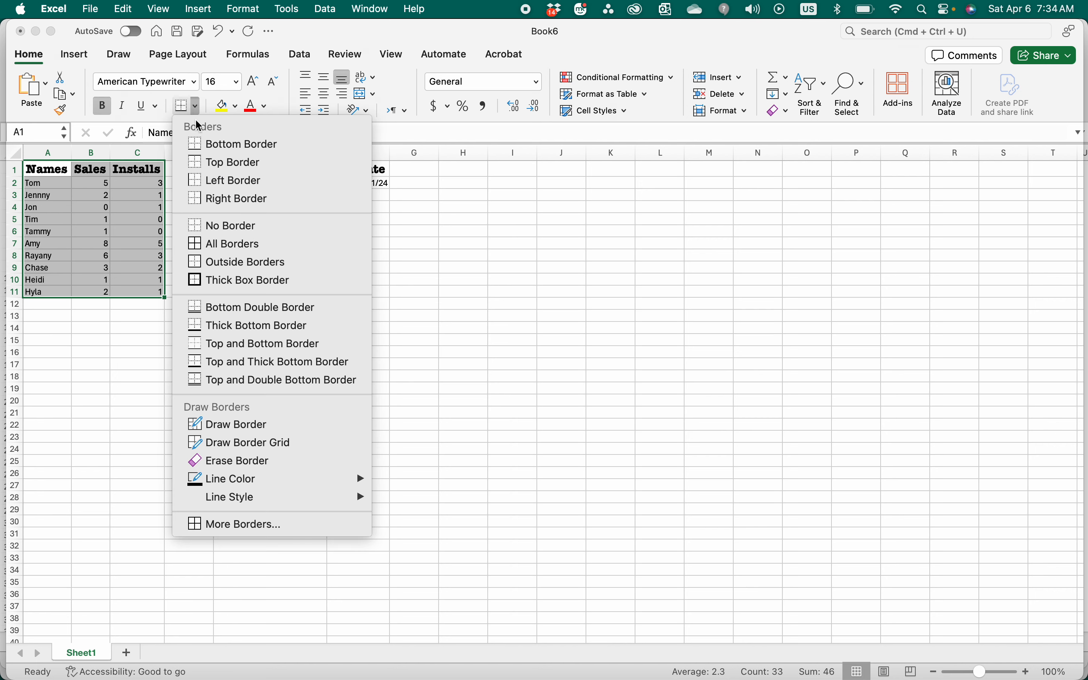
click(225, 243)
drag(104, 279, 130, 319)
click(130, 316)
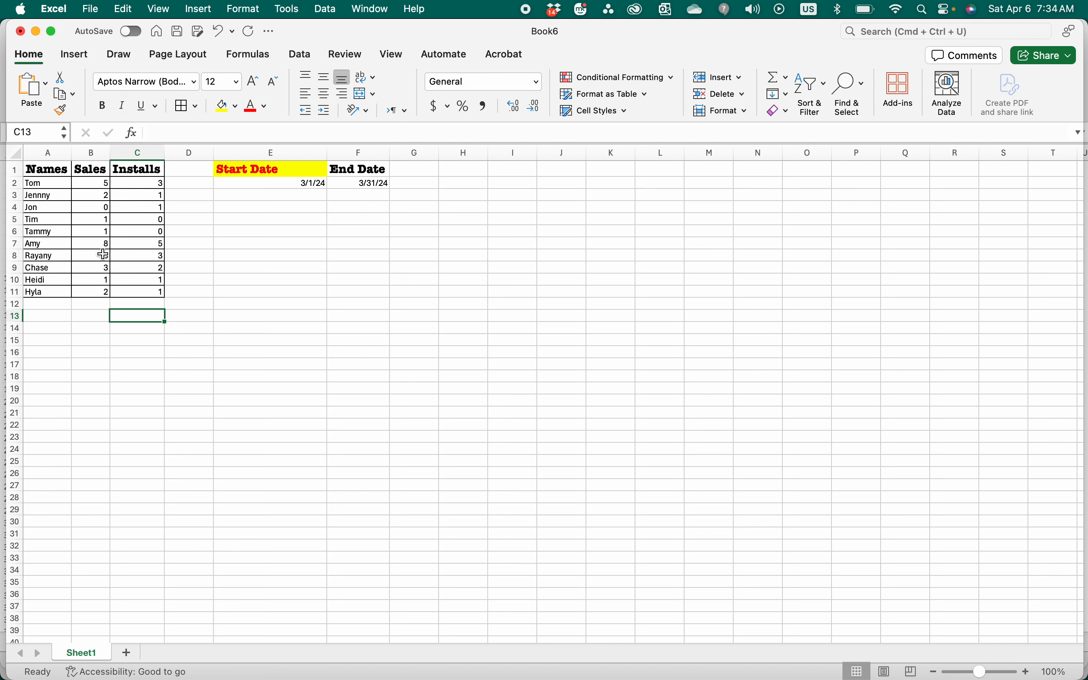
Try a Bottom Border on the table range A1:C11
drag(49, 170, 141, 294)
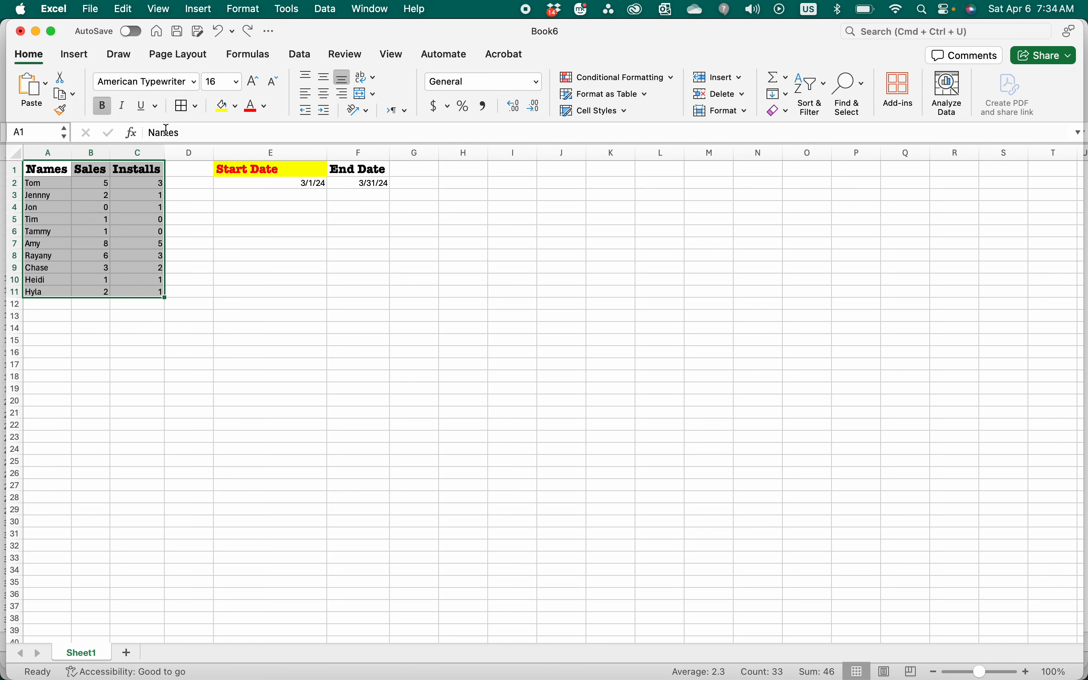
click(195, 108)
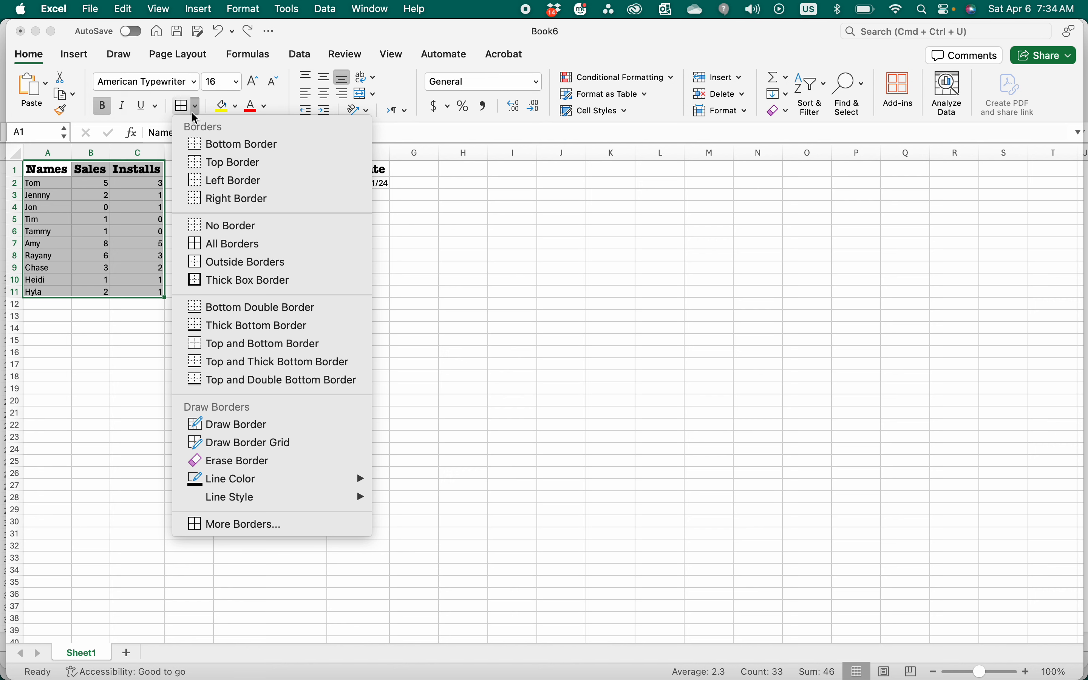
click(218, 150)
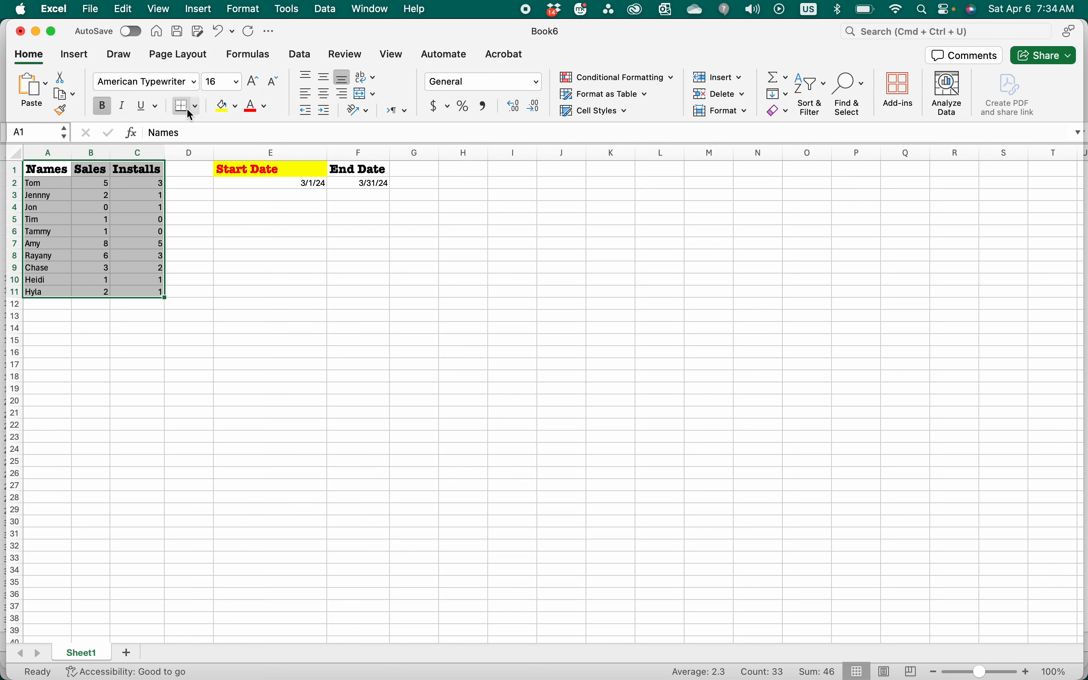
click(139, 309)
click(45, 336)
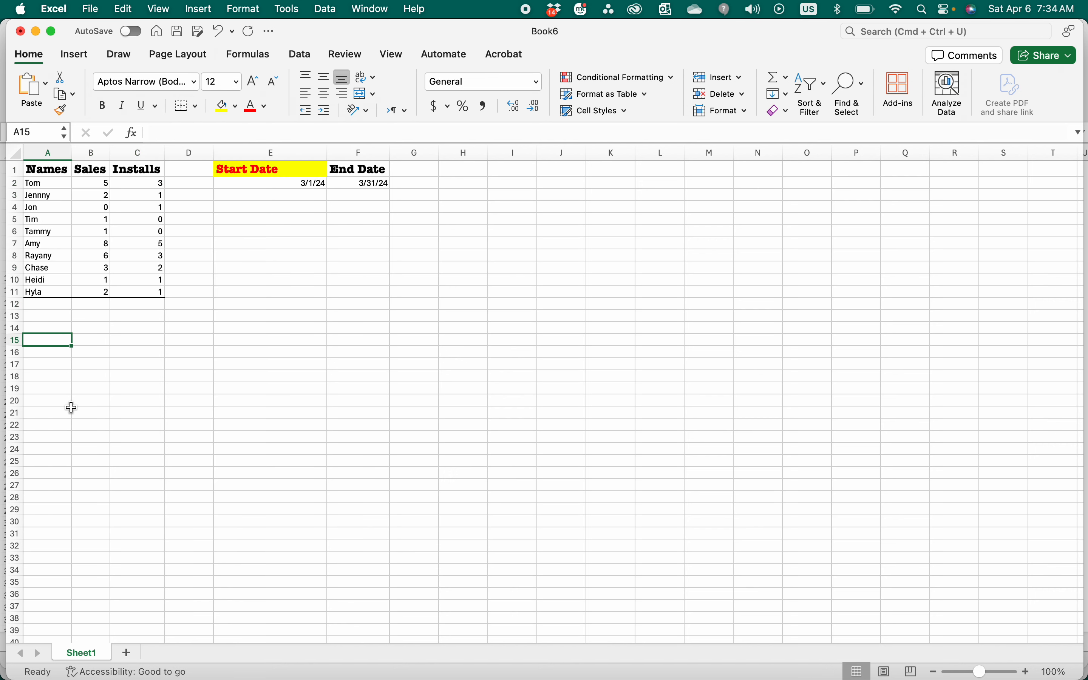
Apply a Thick Box Border around the table range A1:C11
drag(47, 175, 130, 293)
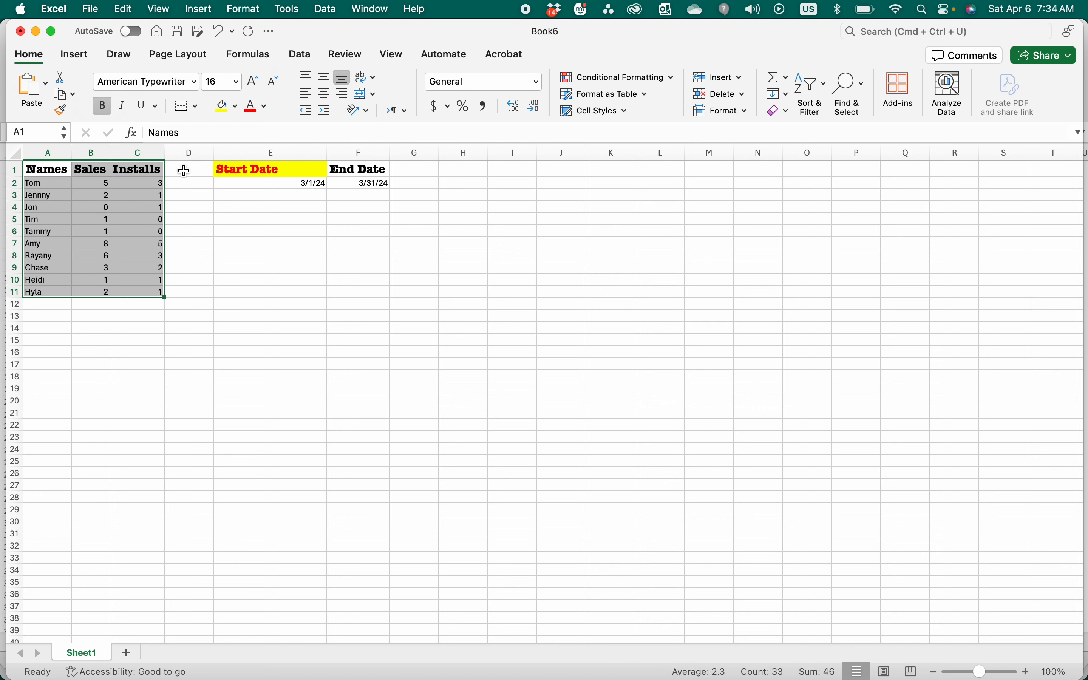
click(196, 108)
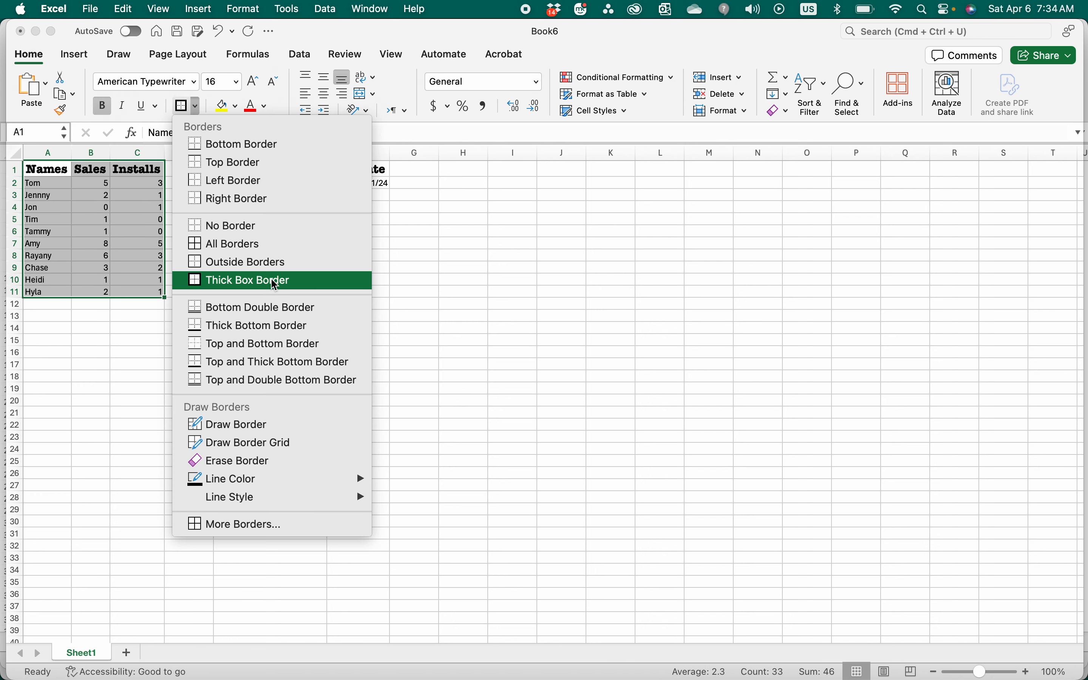
click(275, 281)
click(90, 354)
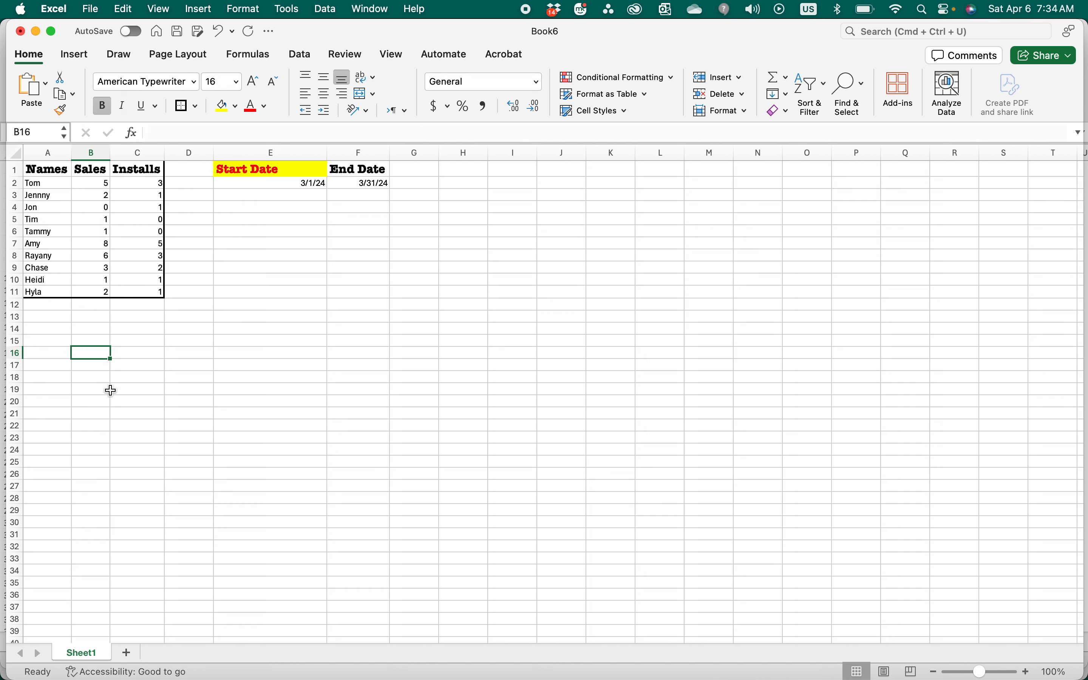
Set the border line color to orange with A1:C11 selected, and leave Draw Border mode
drag(53, 173, 150, 292)
click(196, 114)
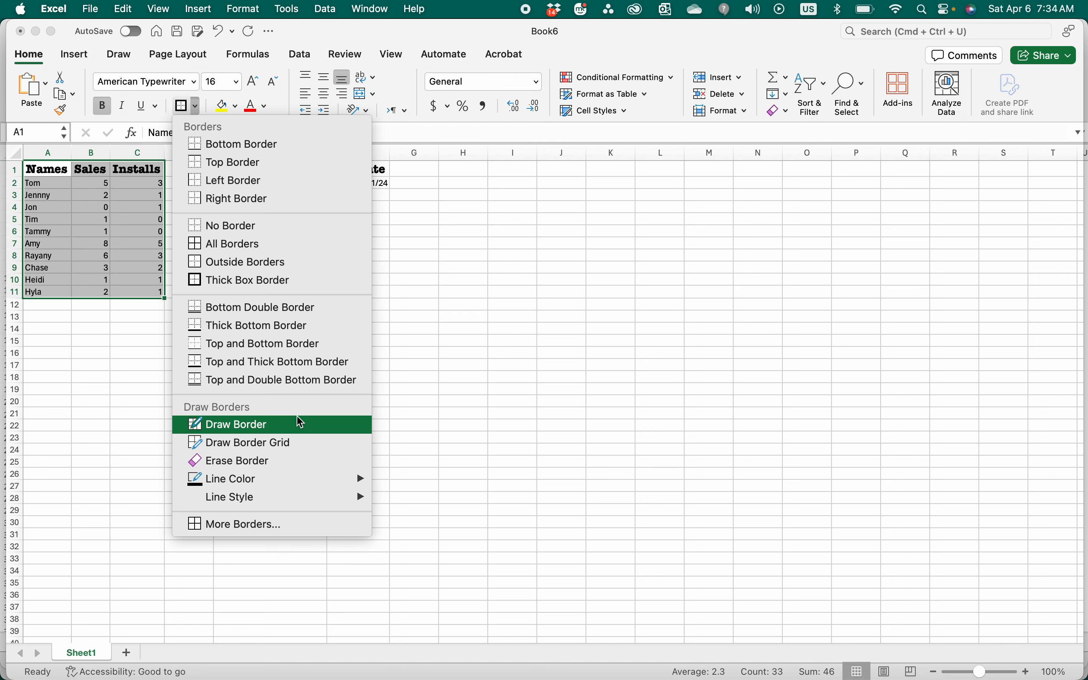
mouse_move(352, 486)
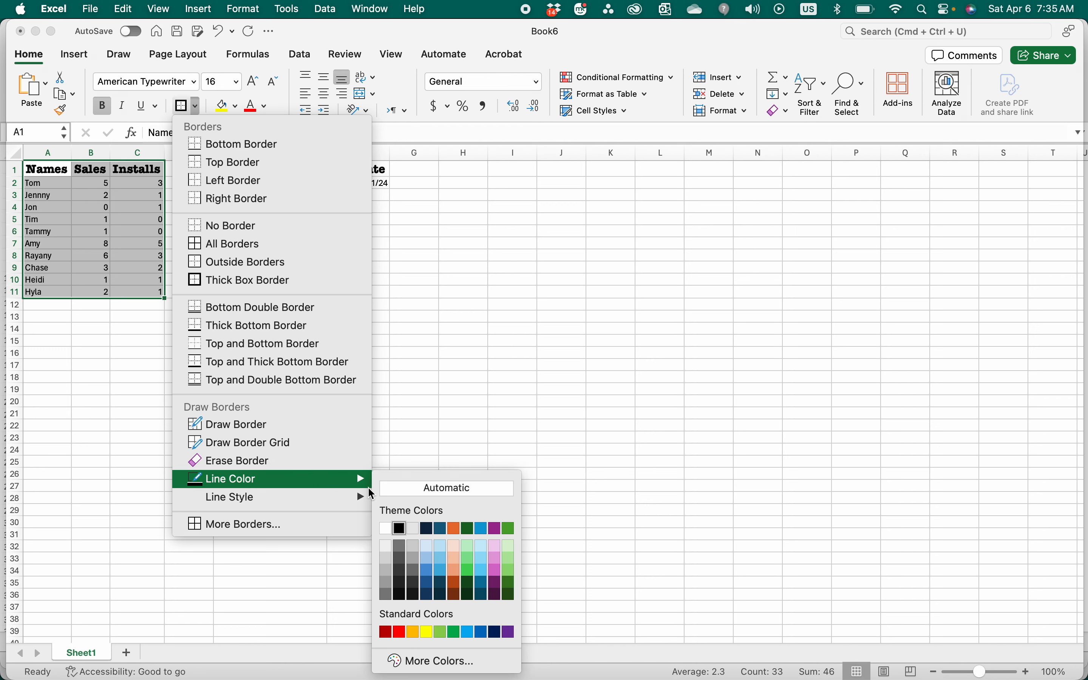
click(409, 633)
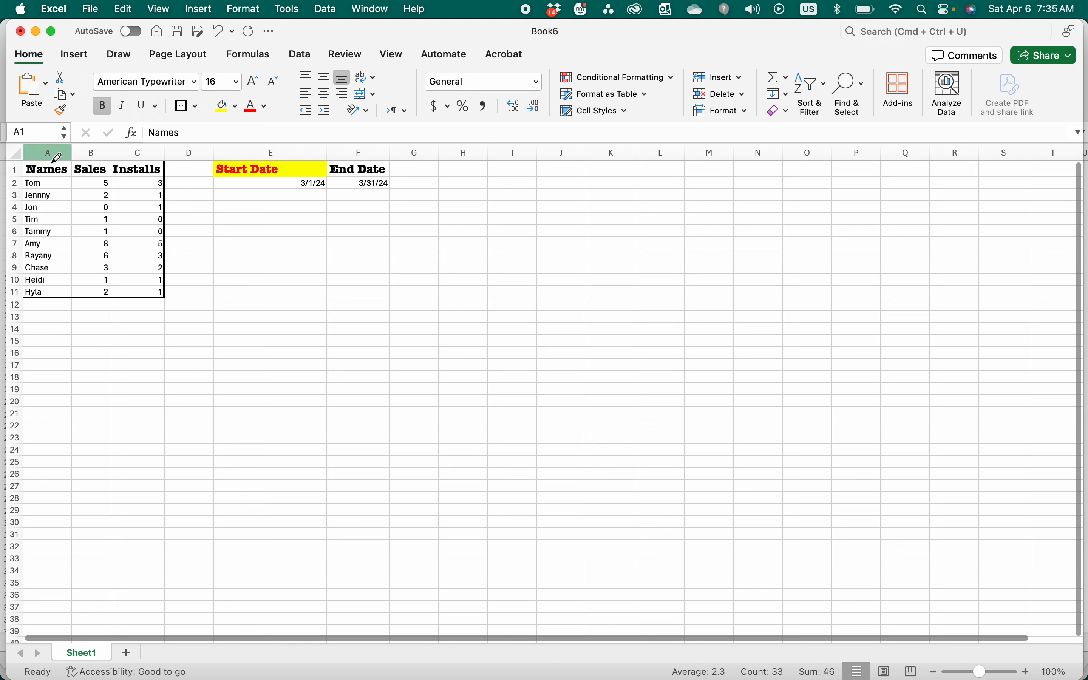
click(196, 107)
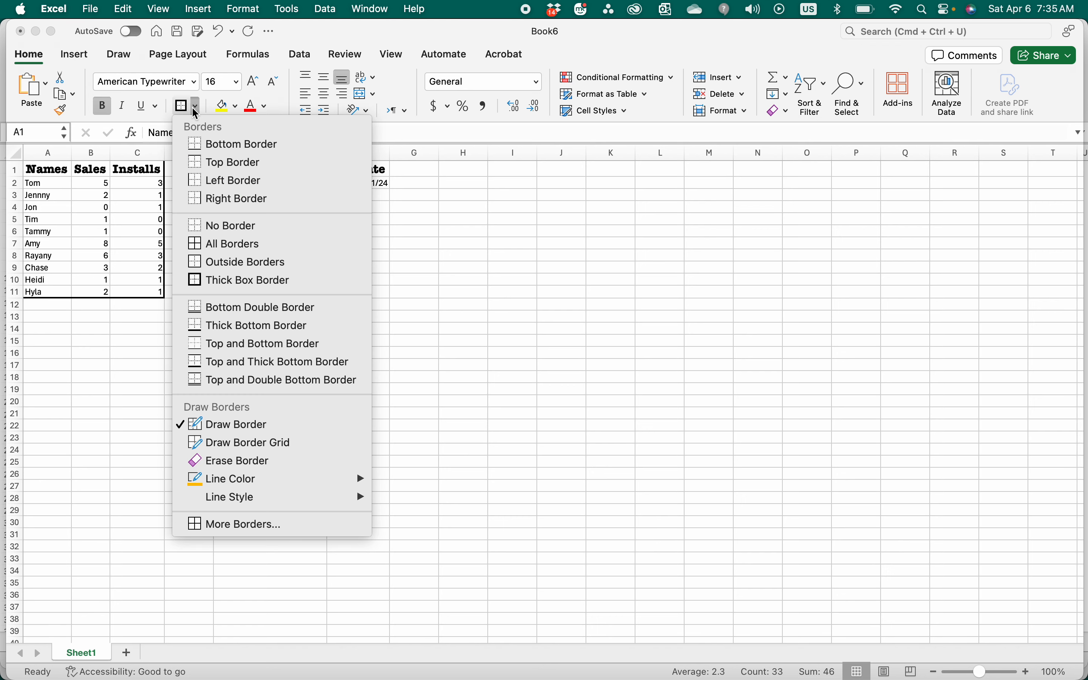
click(201, 110)
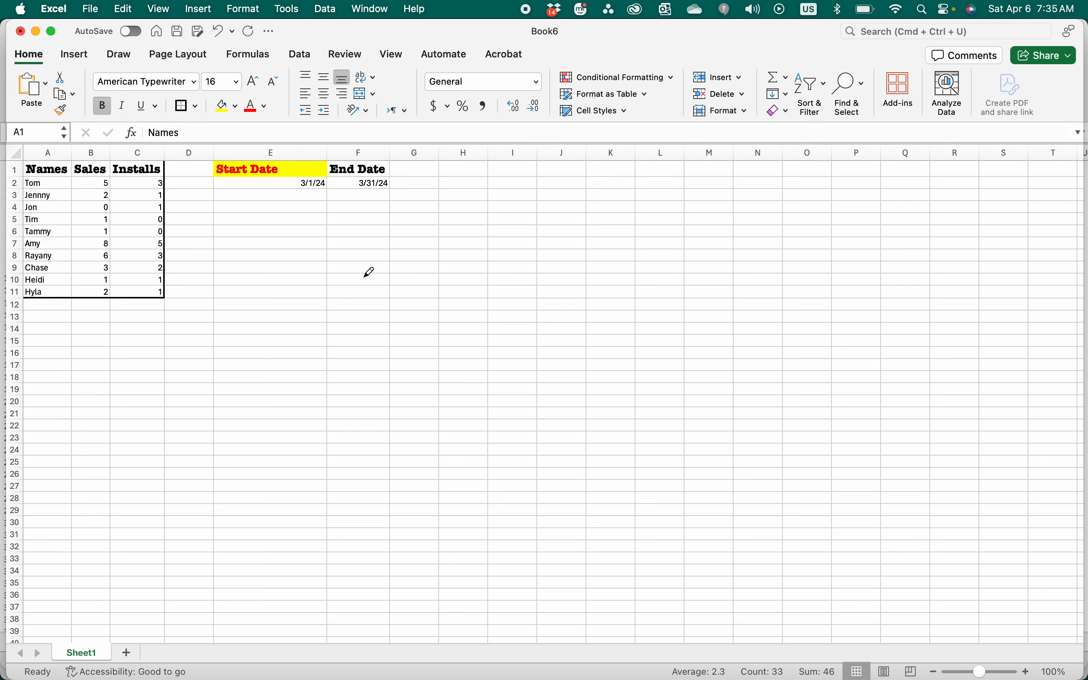
click(194, 109)
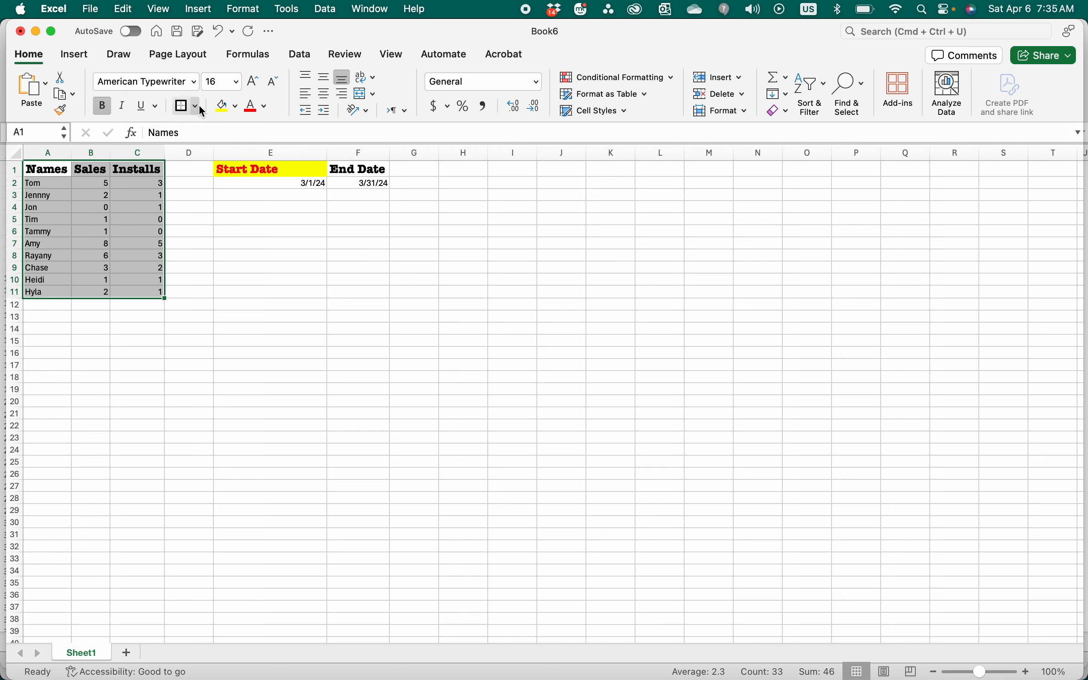
Choose the orange line color again and draw an orange border along the edges of A1:C11
click(201, 112)
mouse_move(255, 480)
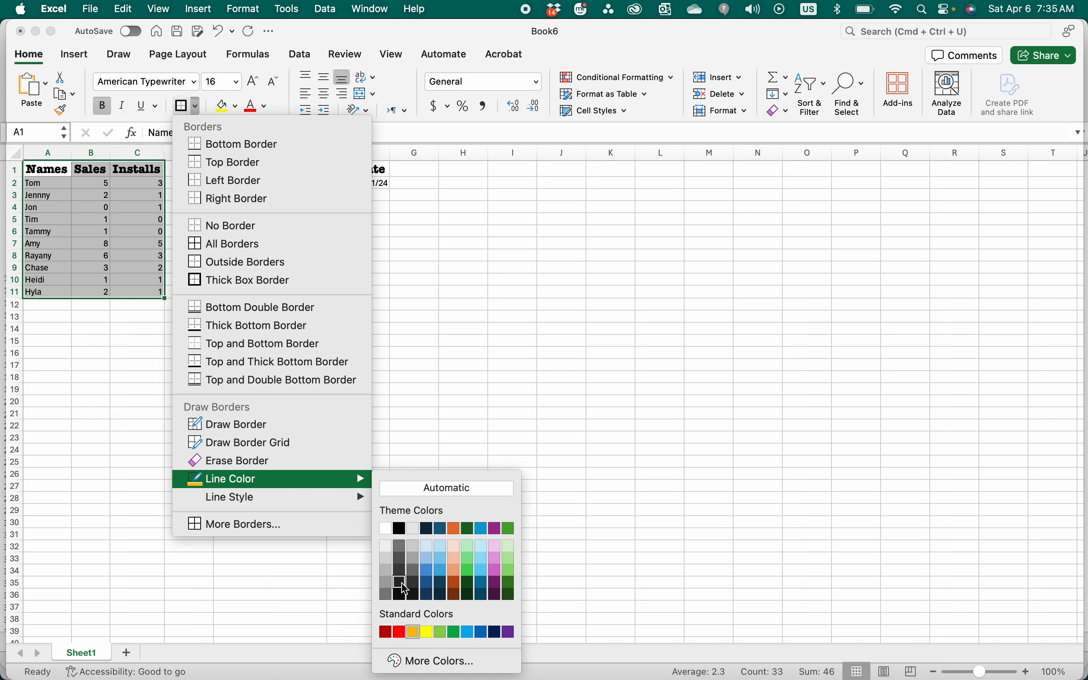
click(412, 632)
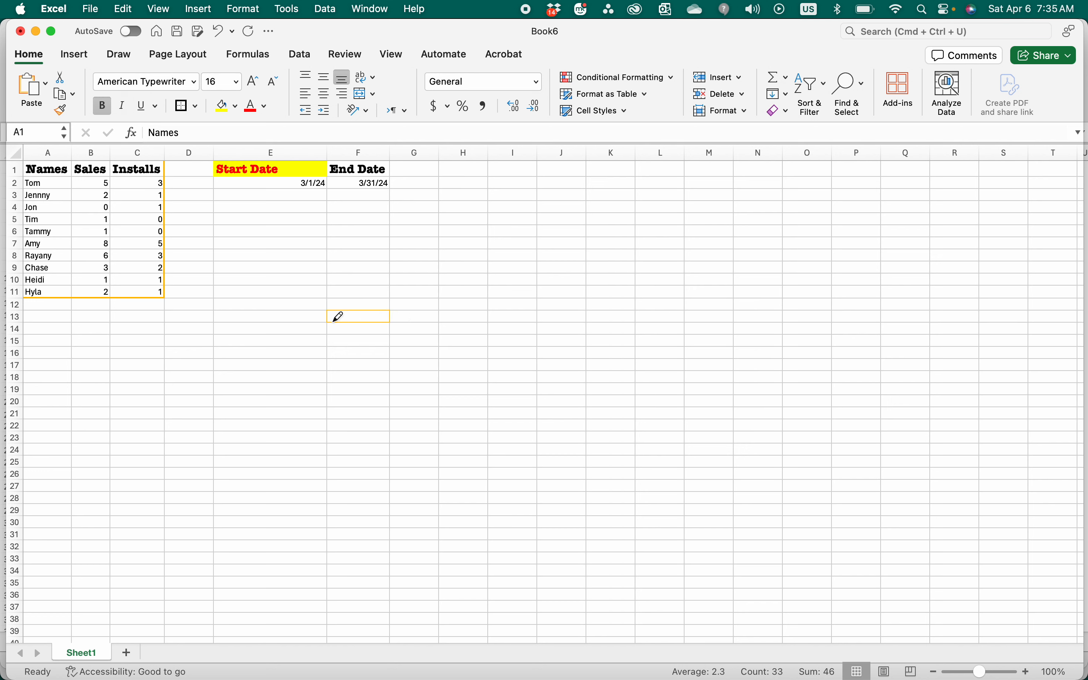
Undo the stray orange borders drawn on the empty cells below the dates
click(307, 335)
key(super+z)
key(super+z)
key(super+z)
key(super+z)
key(super+z)
key(super+z)
Clear the borders with No Border, and apply an orange Thick Box Border to A1:C11
click(197, 107)
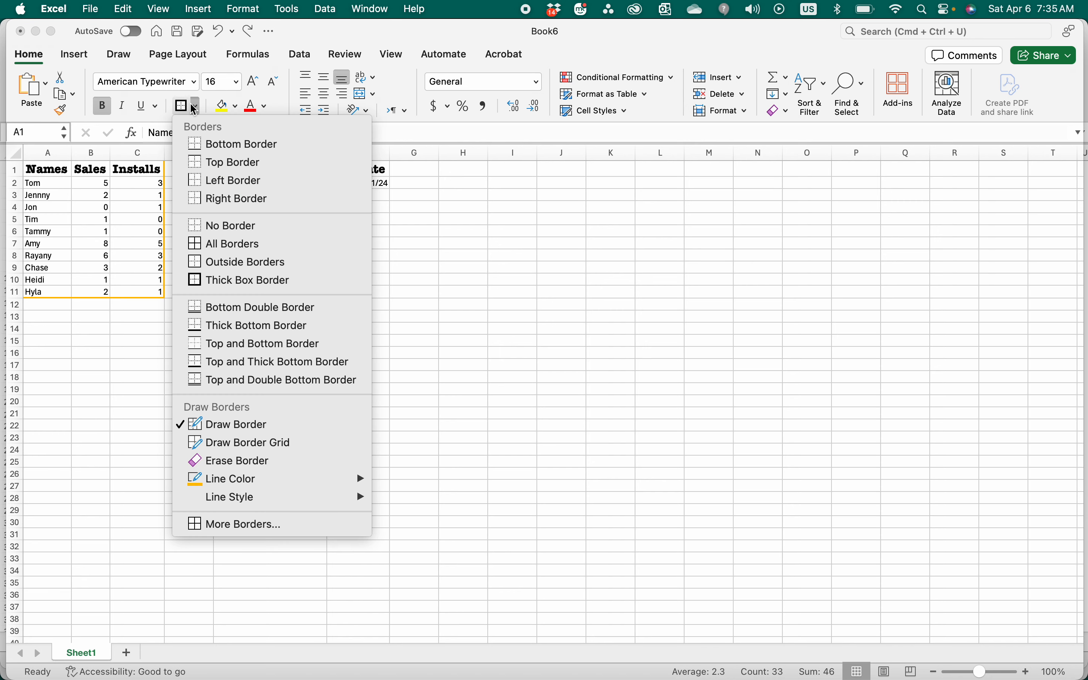
click(223, 225)
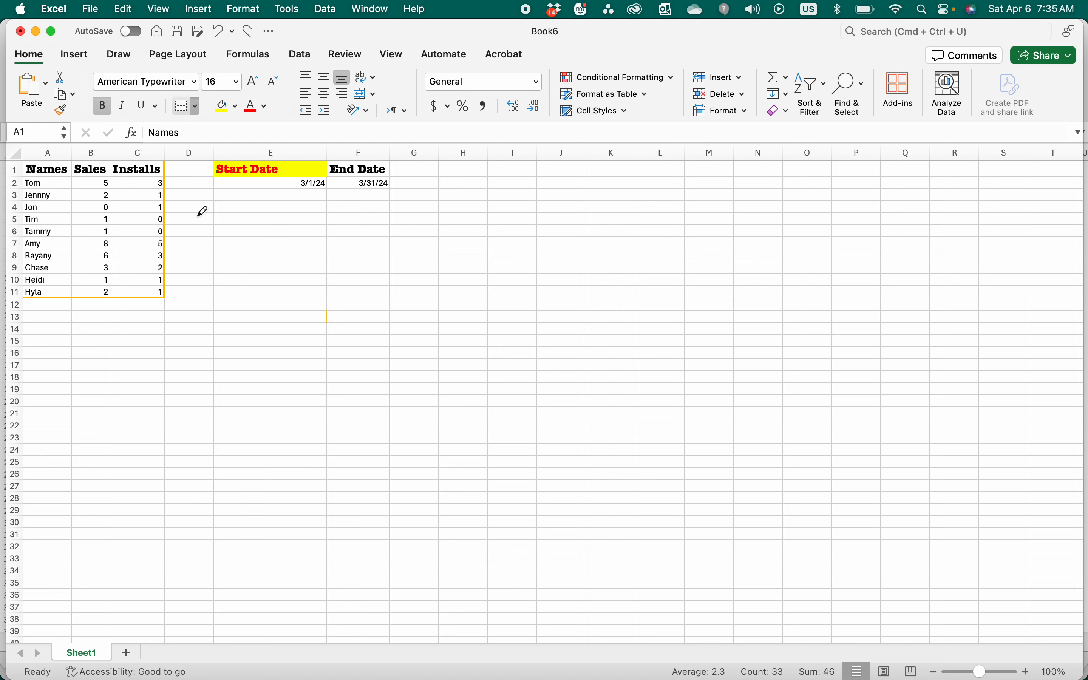
drag(36, 162, 158, 295)
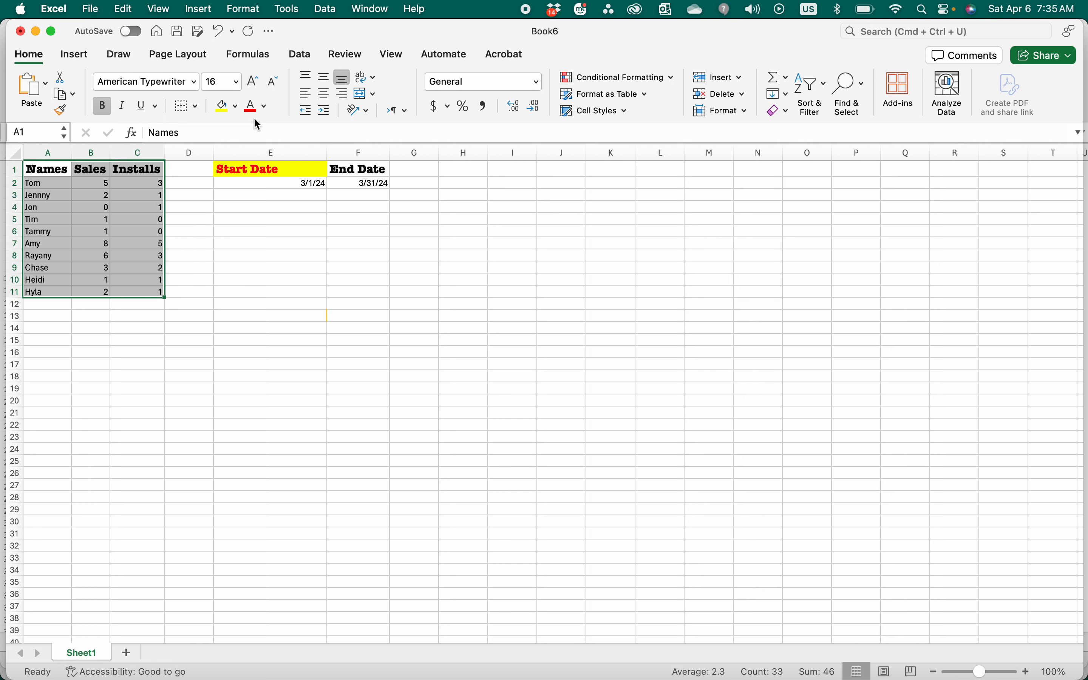
click(235, 106)
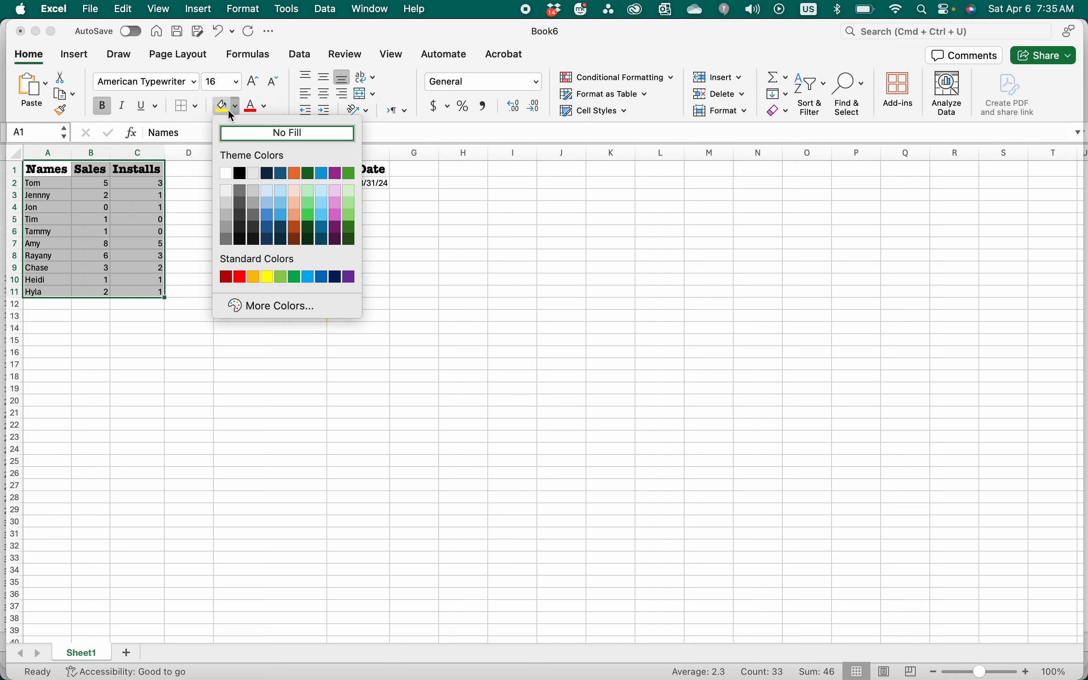
click(195, 104)
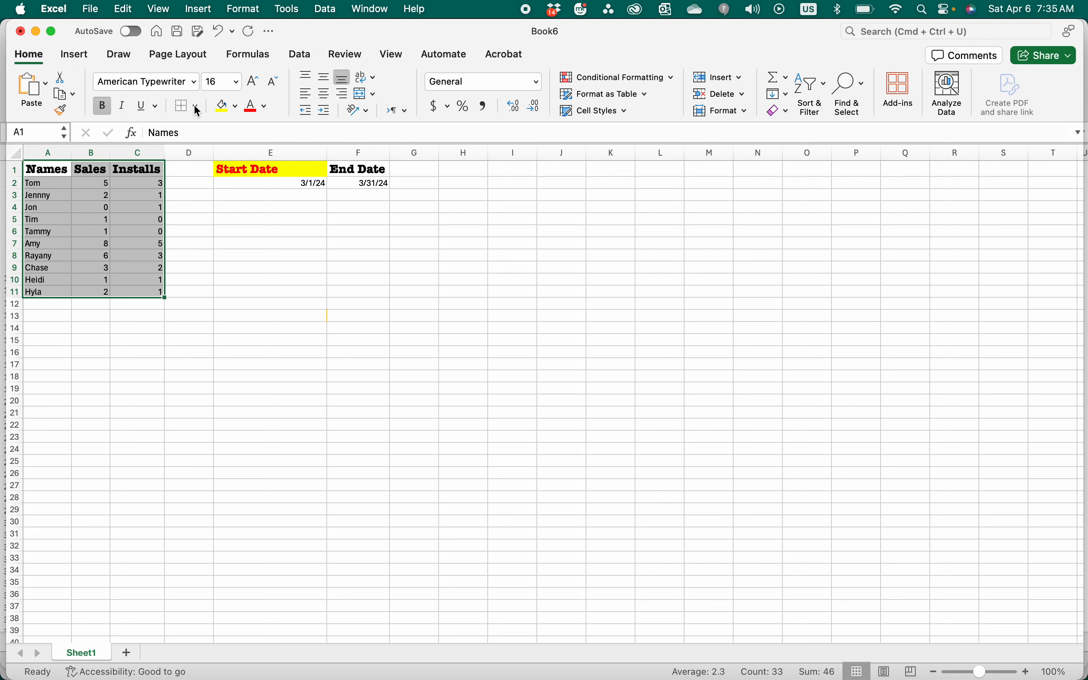
click(197, 108)
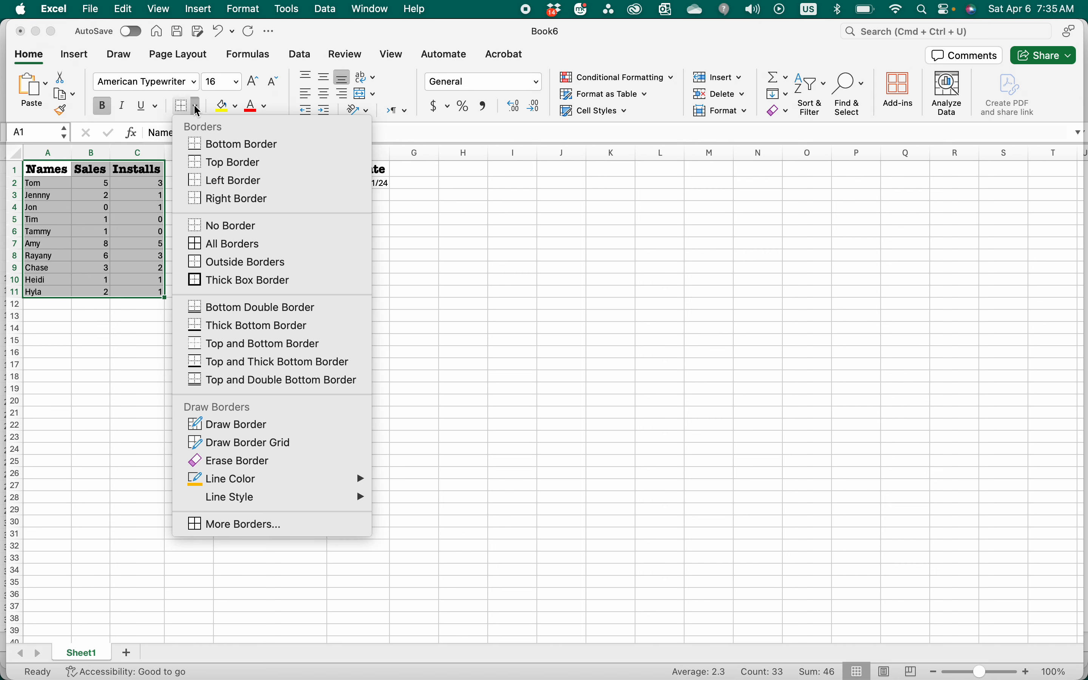
click(252, 281)
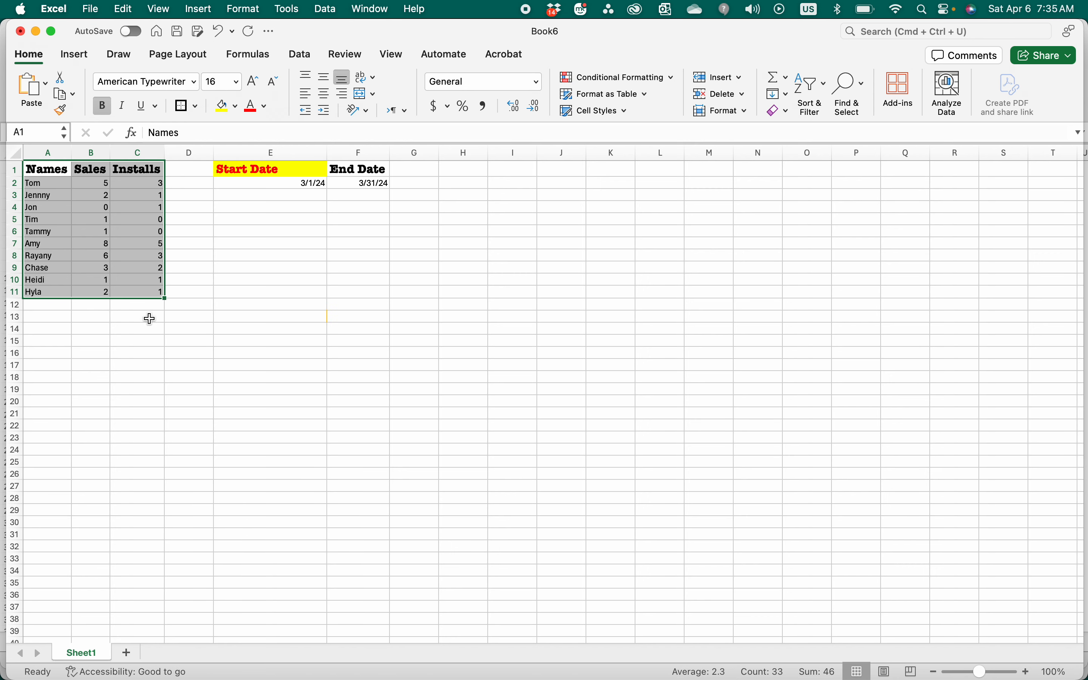
click(150, 318)
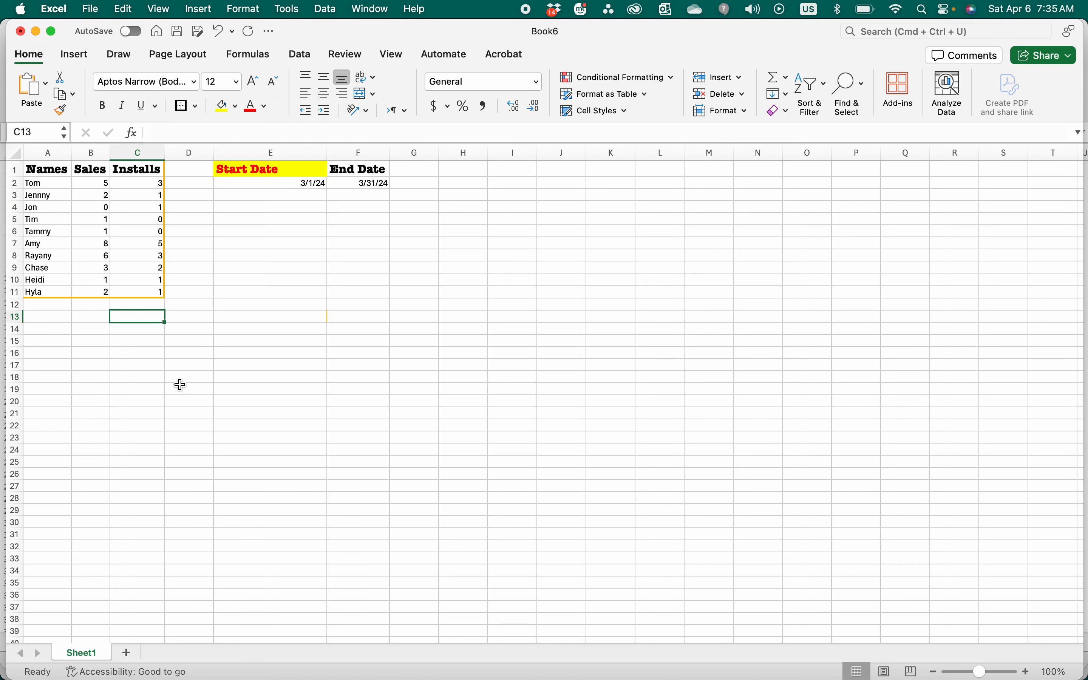
Select A1:C11 and set the border line style to the thickest solid line
click(47, 170)
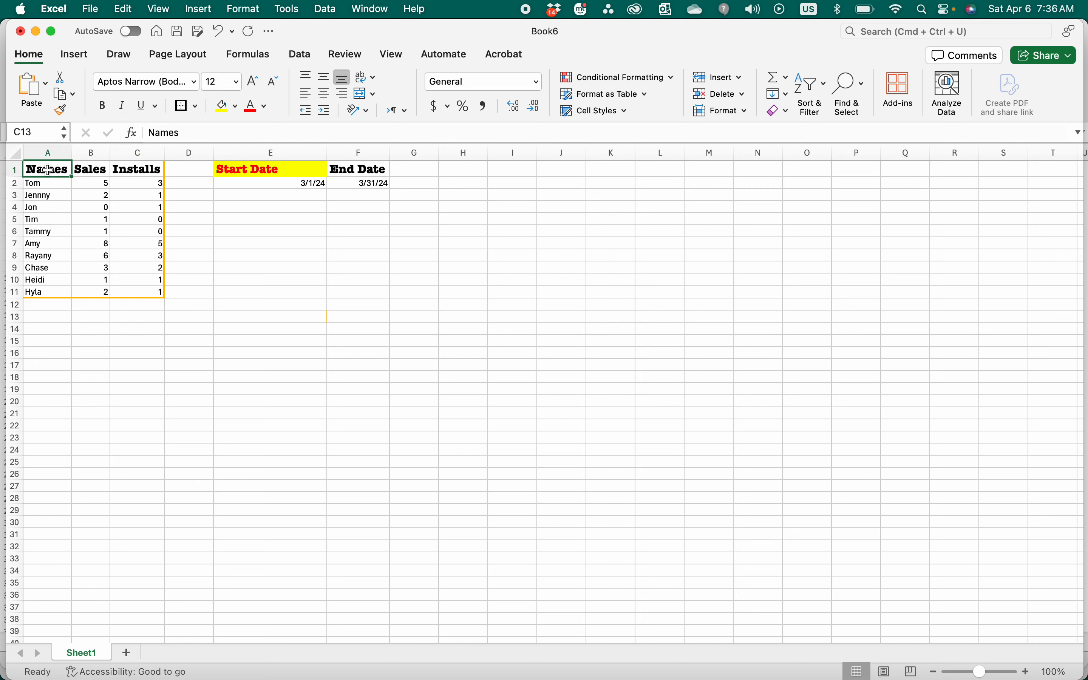
drag(47, 170, 121, 291)
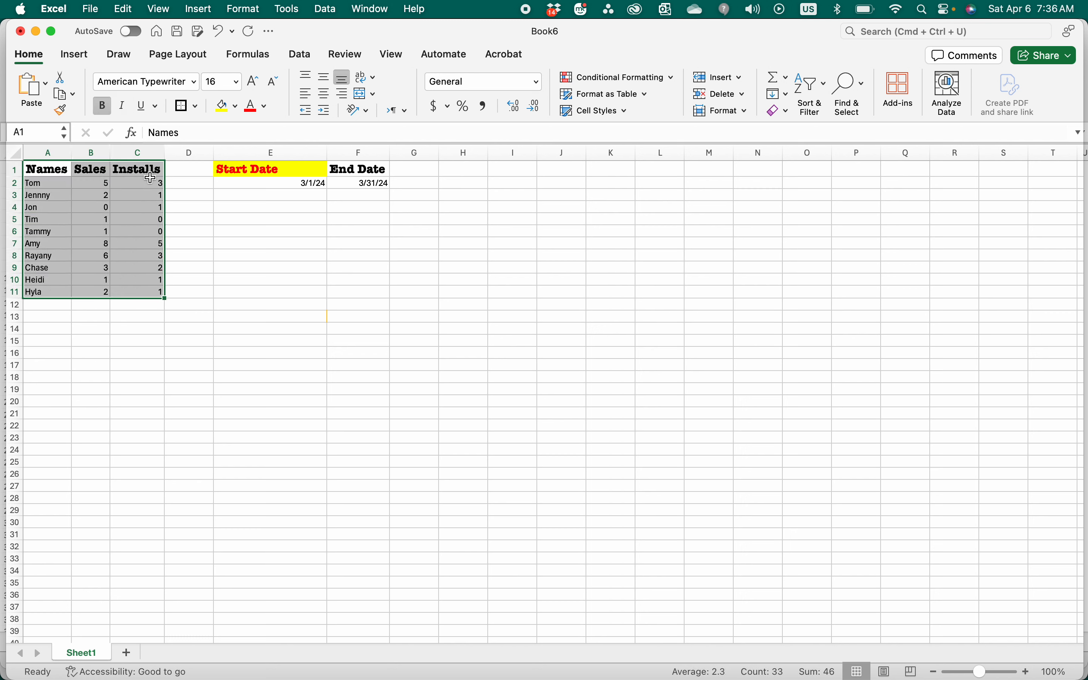
click(196, 106)
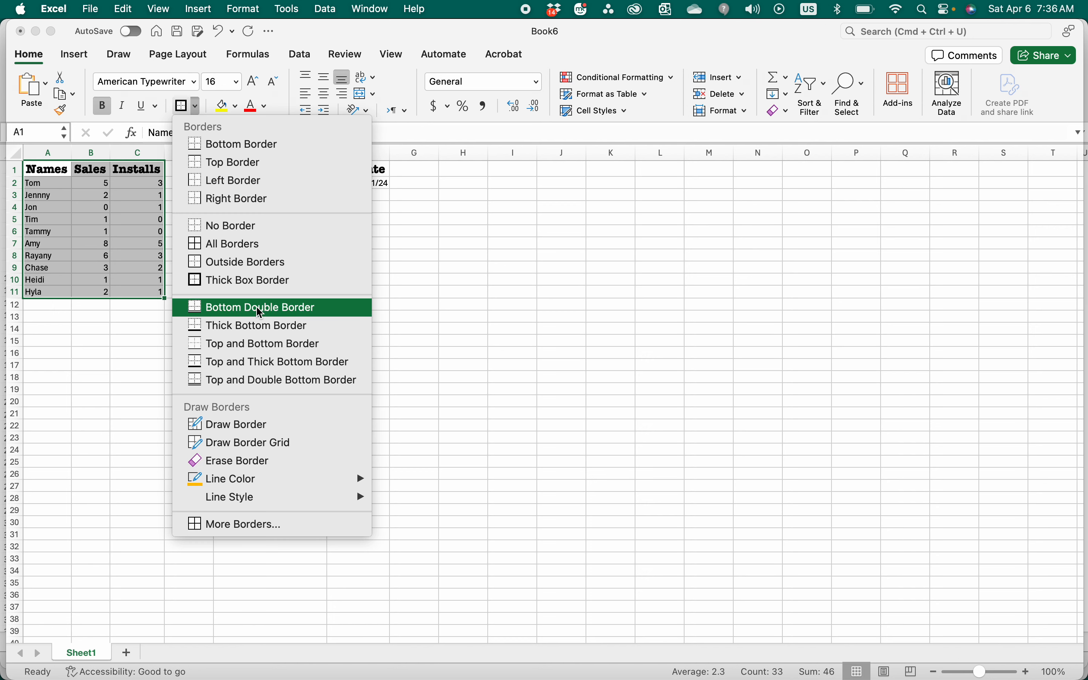
mouse_move(330, 505)
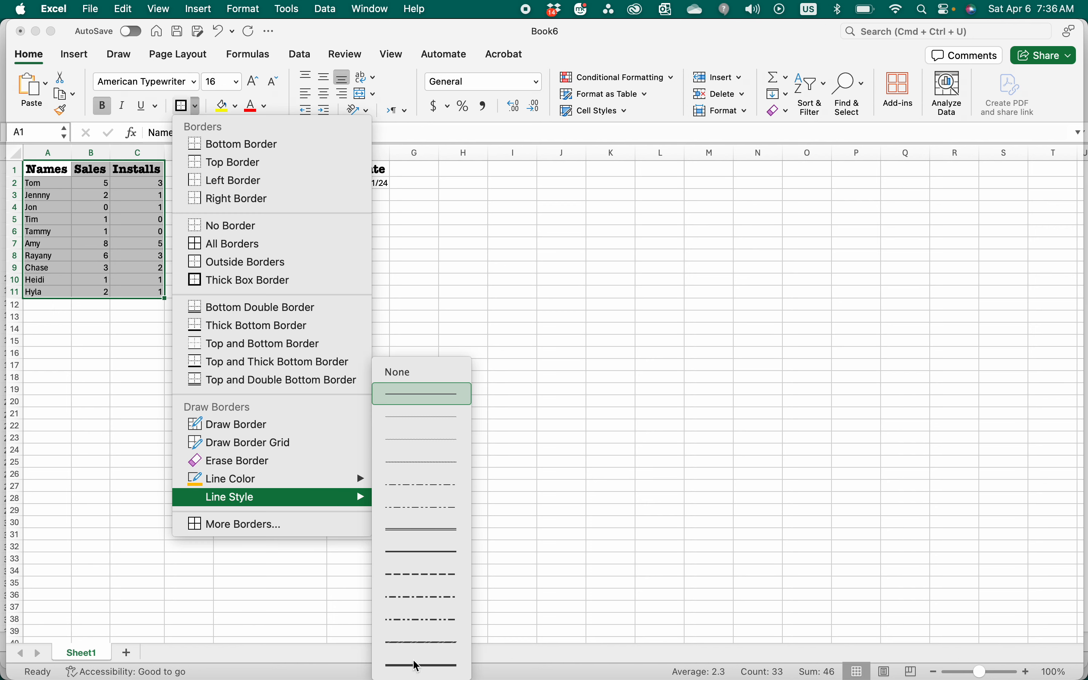
click(443, 664)
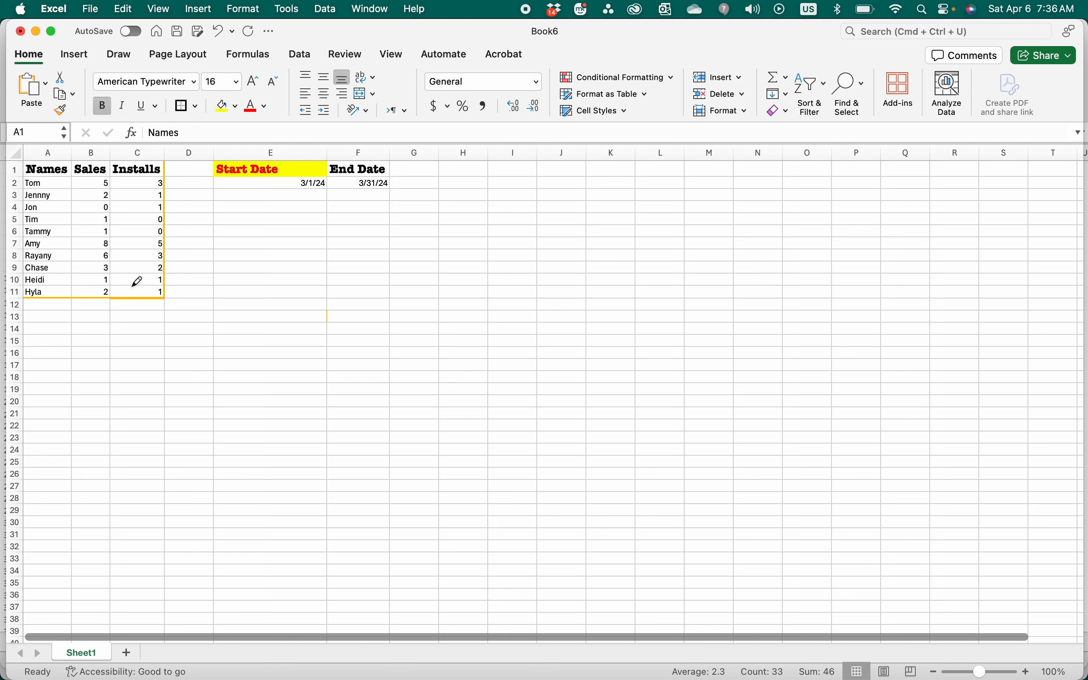
Apply a Thick Box Border around A1:C11, reselecting the whole table and applying it again
click(197, 106)
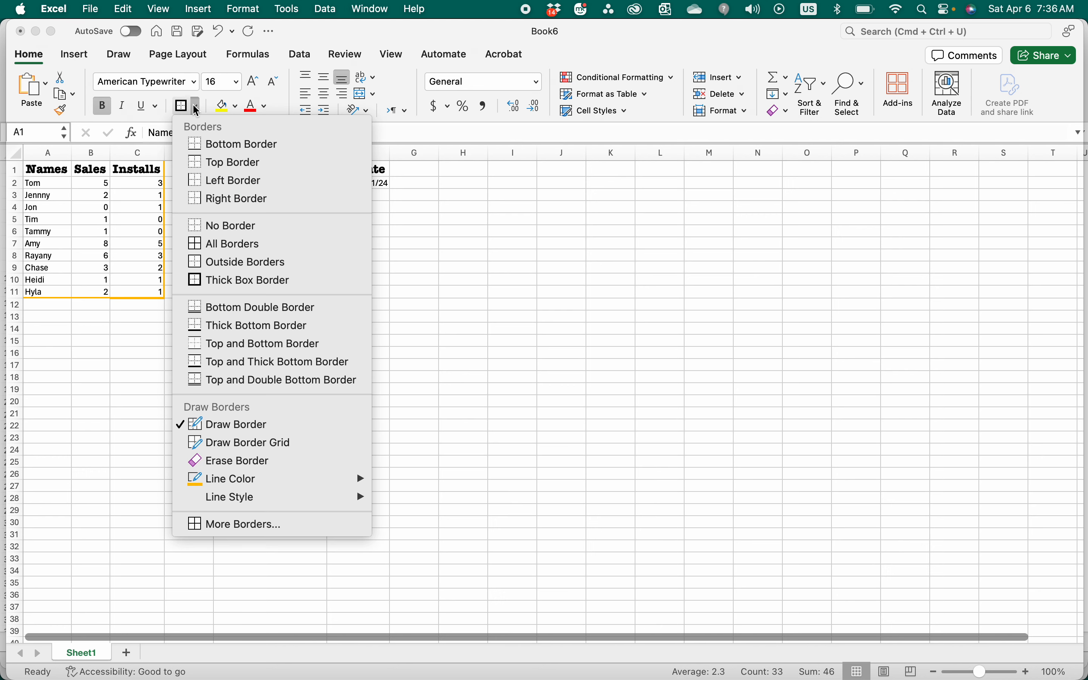
click(262, 281)
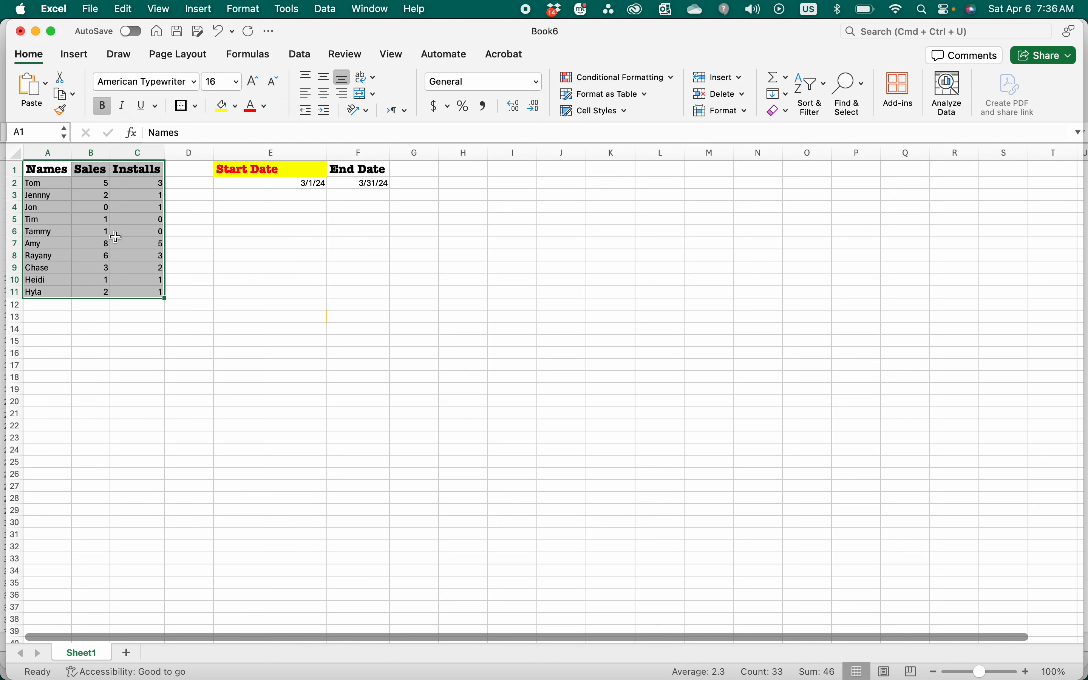
click(36, 170)
drag(50, 173, 140, 293)
click(198, 111)
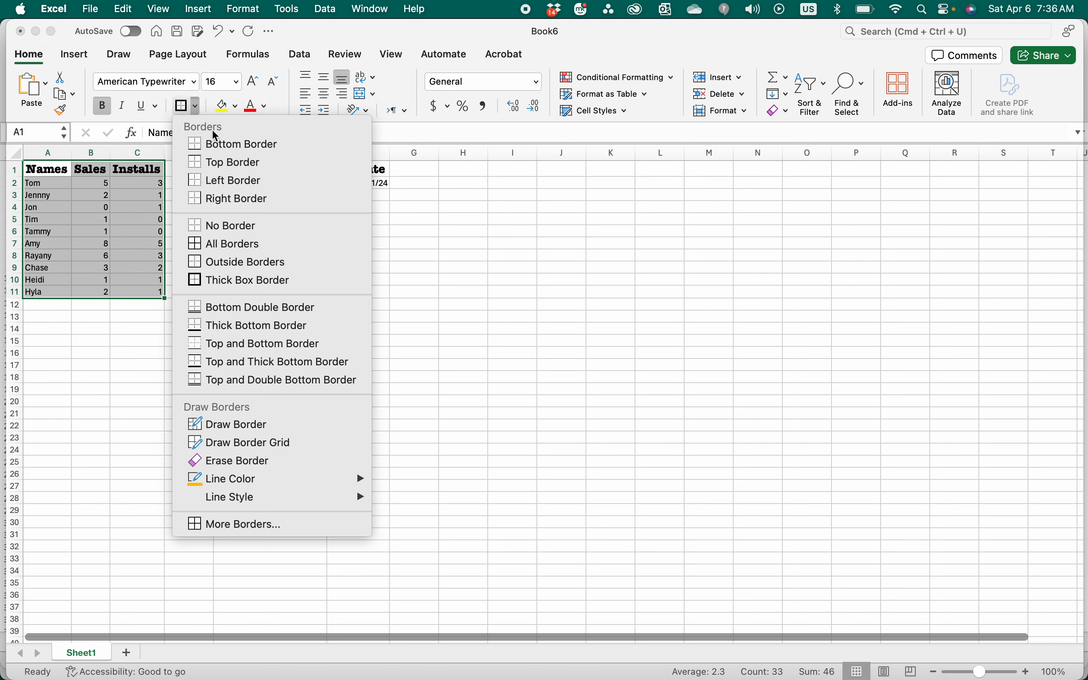
click(252, 282)
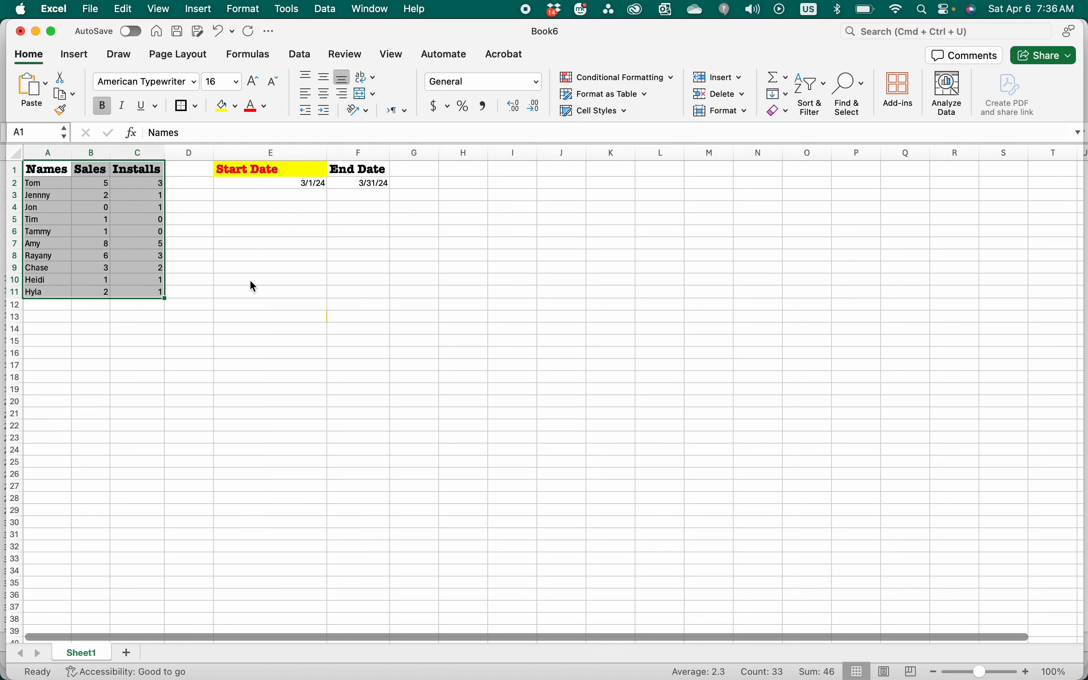
click(185, 306)
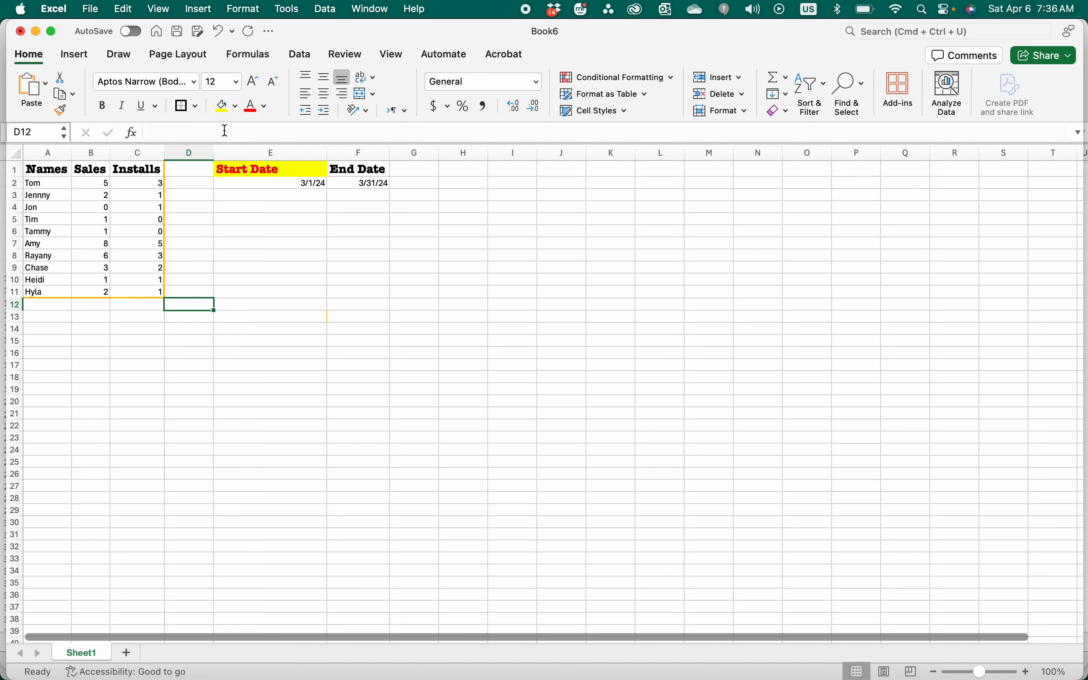
Hide the worksheet gridlines and return to the cell formatting commands
click(390, 58)
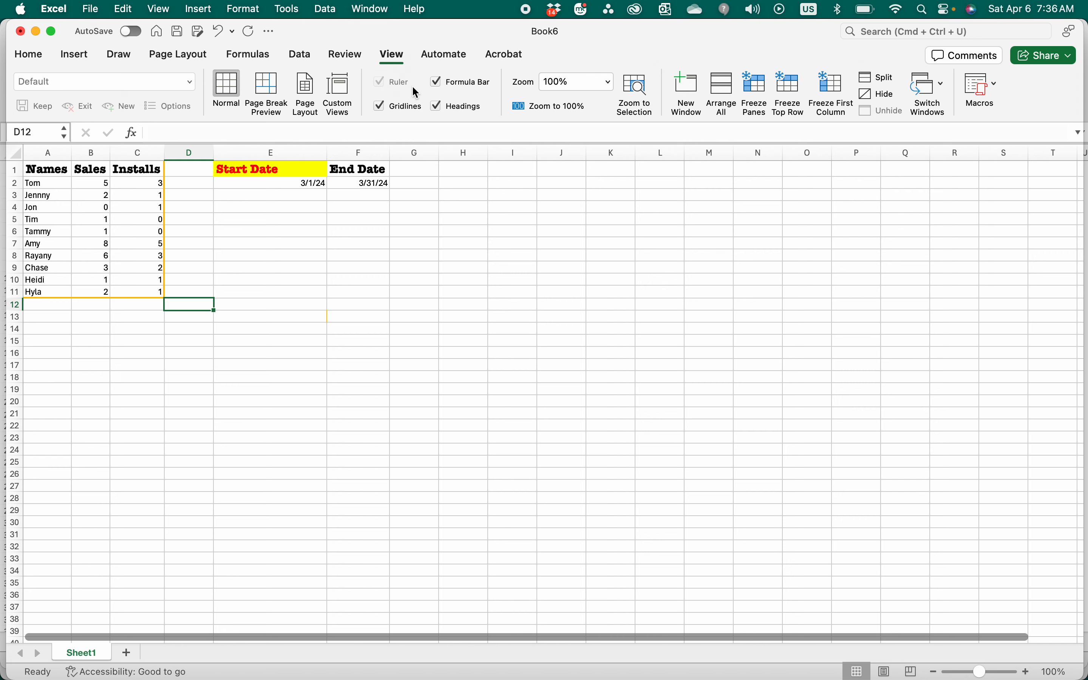
click(384, 107)
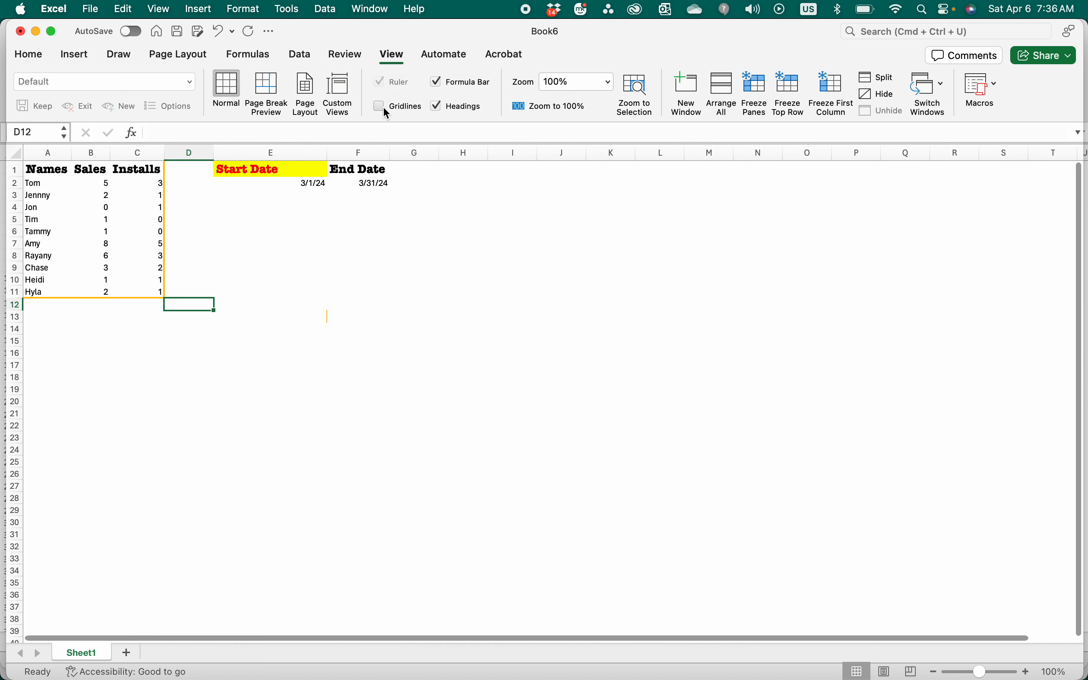
click(269, 378)
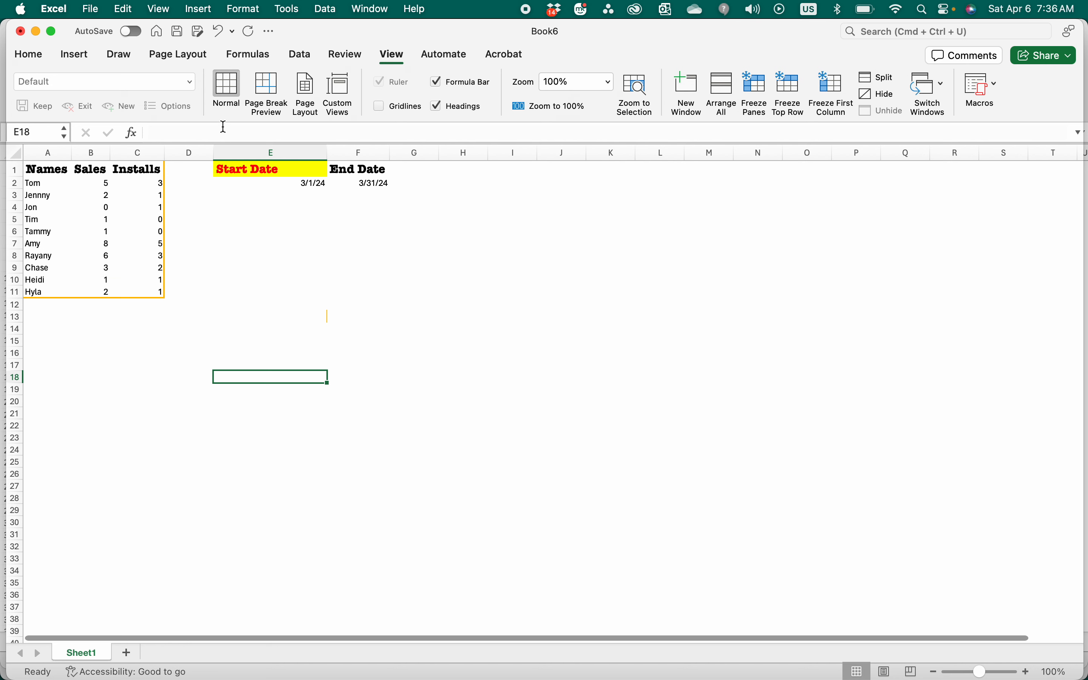
click(30, 55)
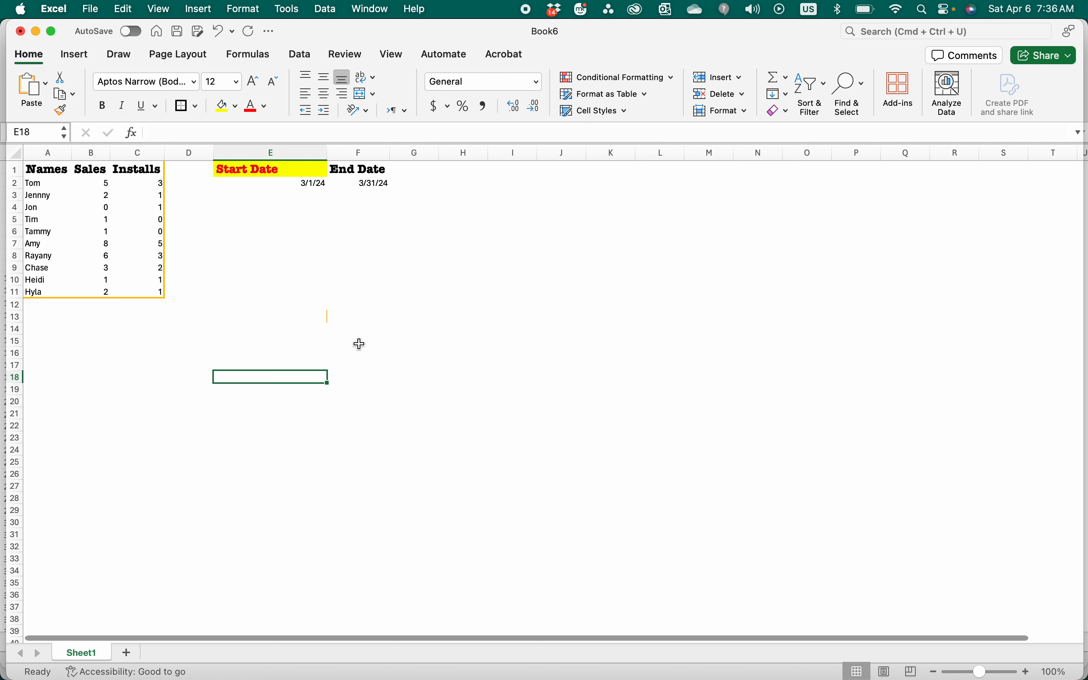
click(306, 270)
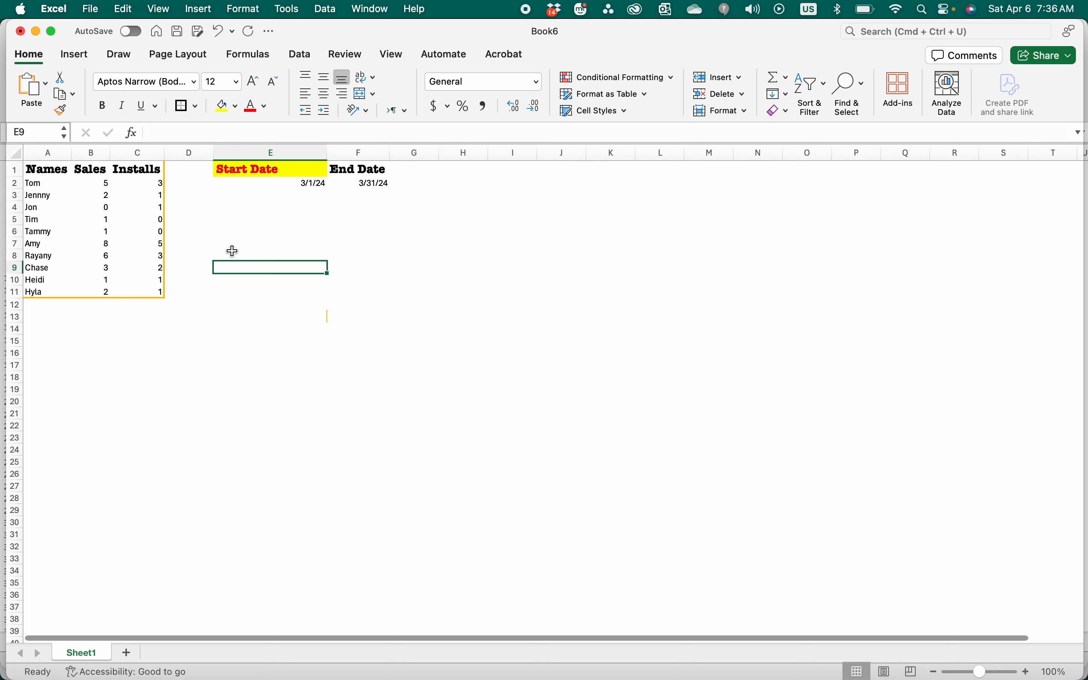
drag(270, 198, 296, 265)
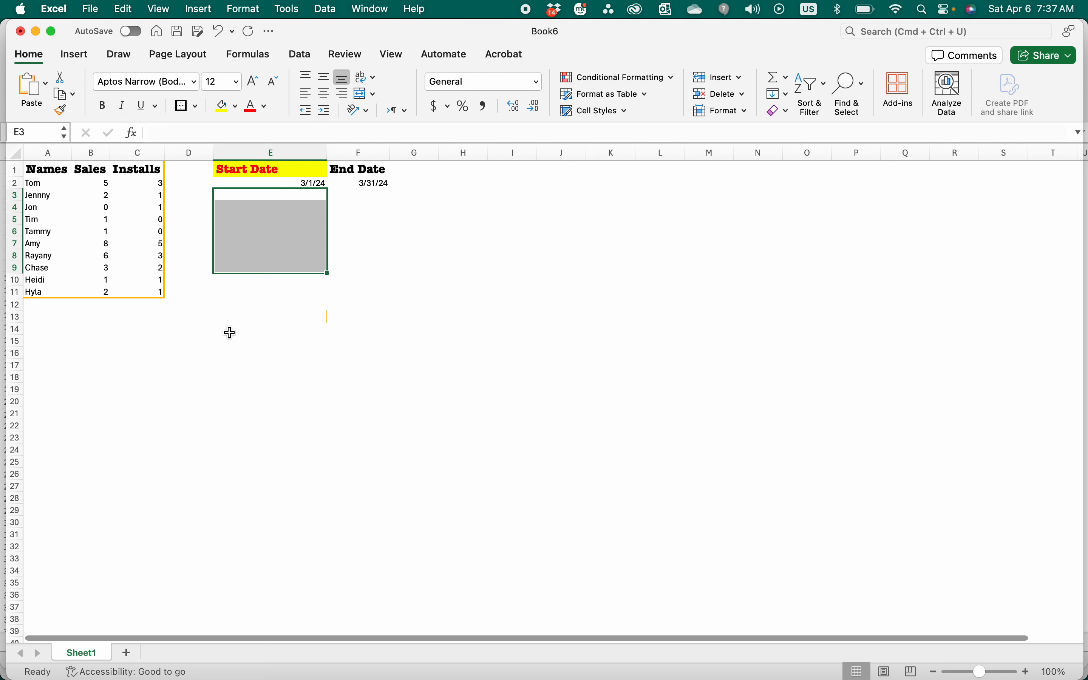
click(222, 315)
Fill A8:C8 with light orange and A9:C9 with light green
drag(61, 255, 141, 255)
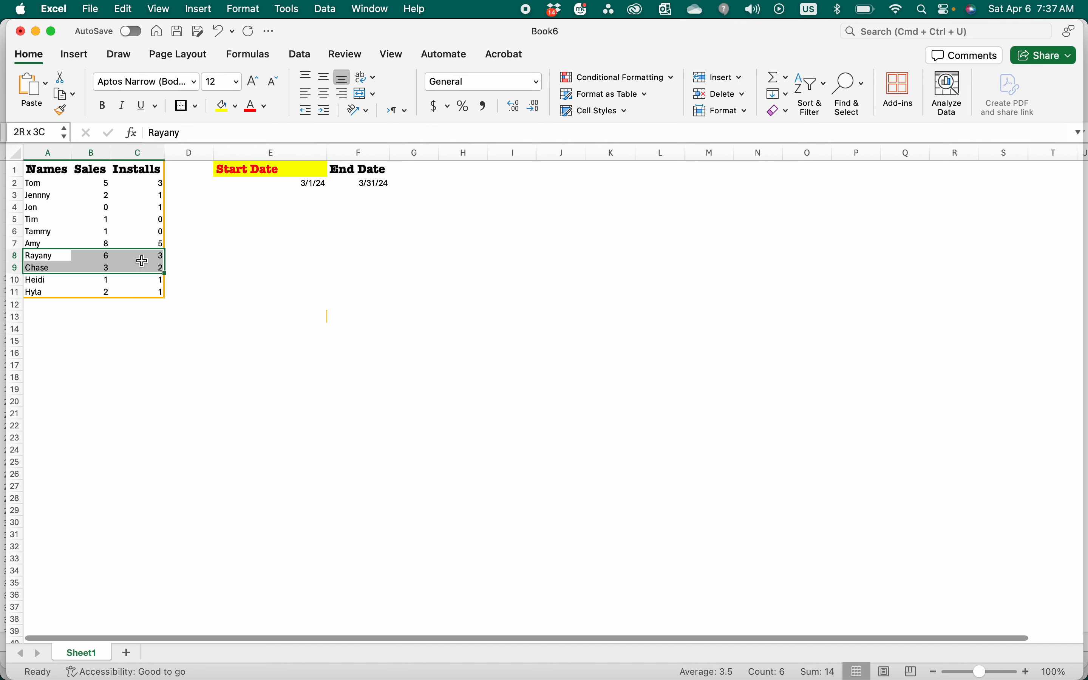
click(239, 107)
click(295, 193)
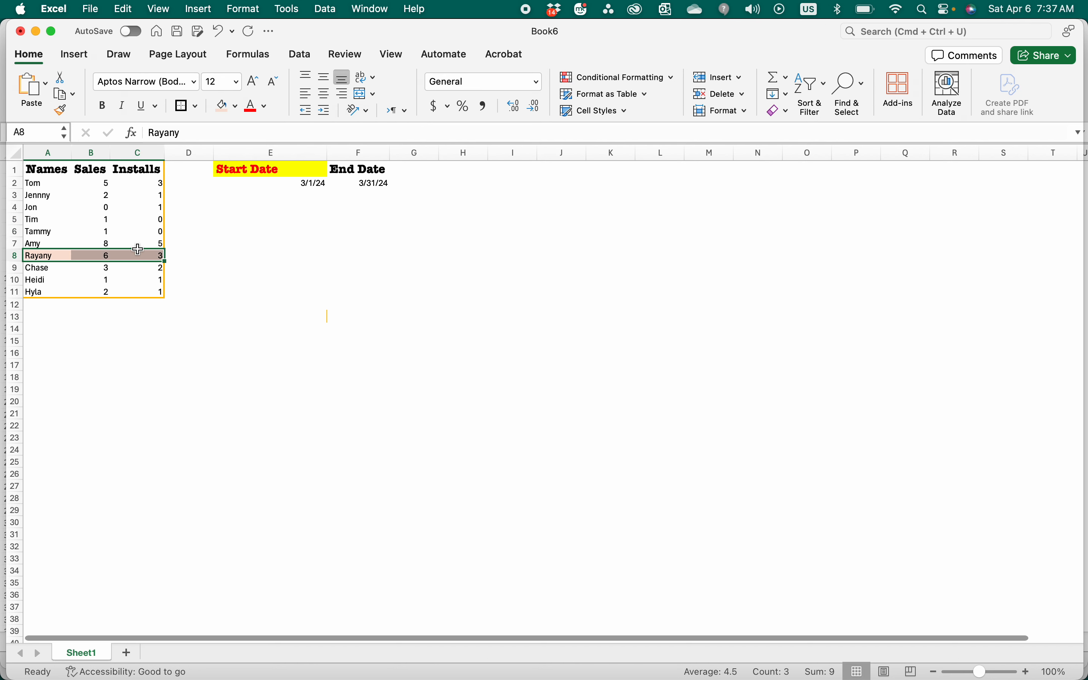
drag(45, 269, 141, 269)
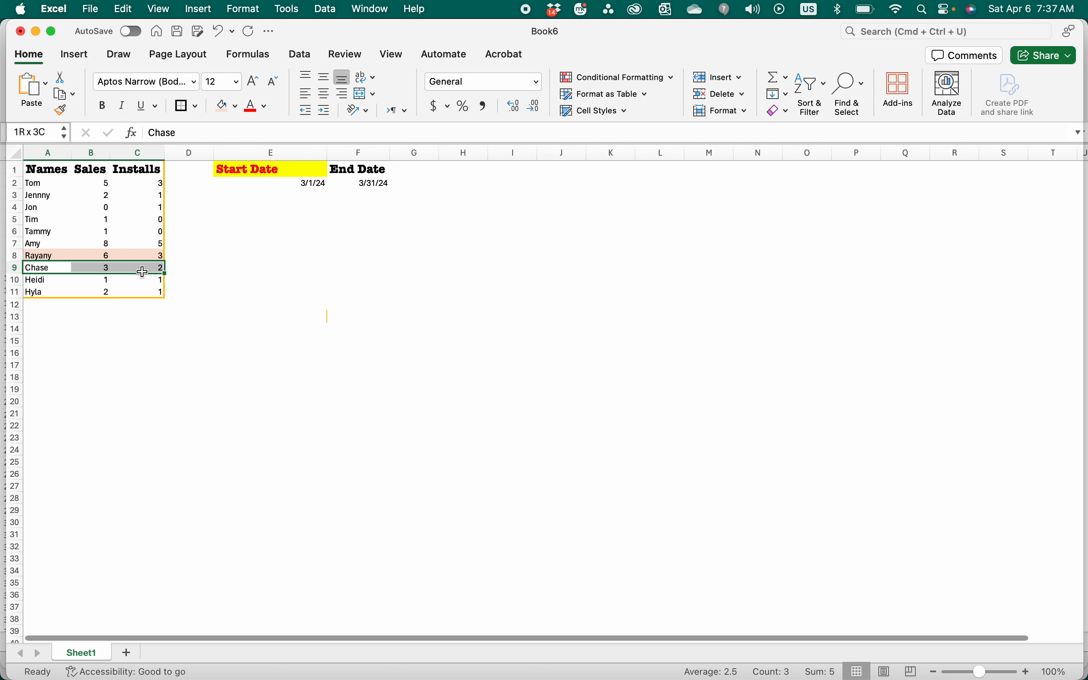
click(238, 107)
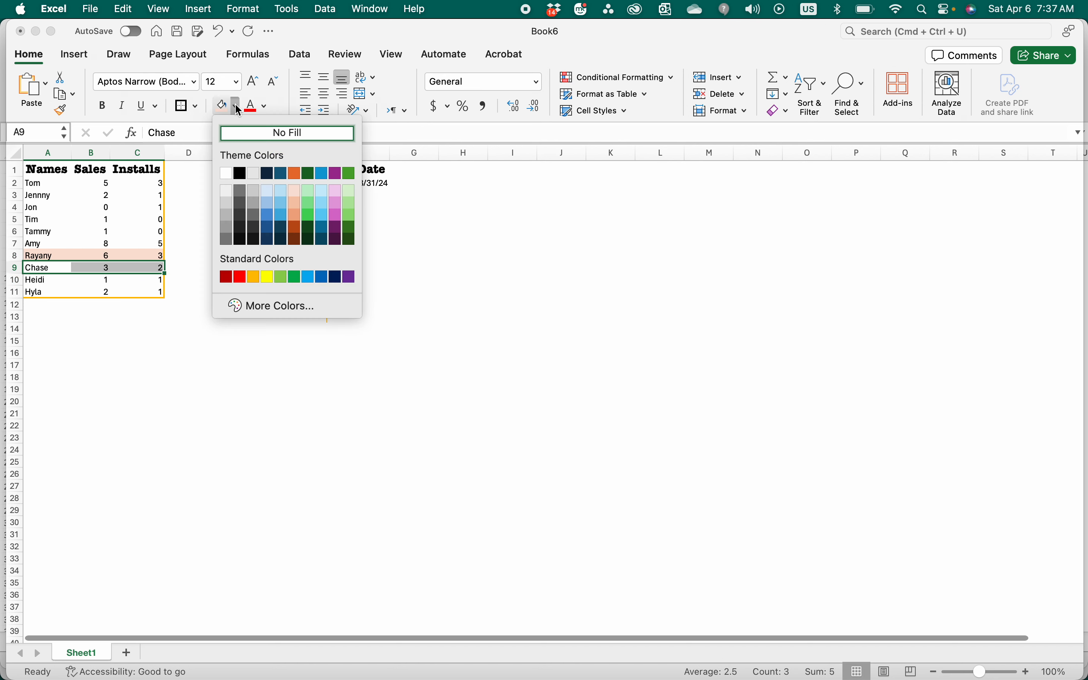
click(305, 191)
Fill A10:C10 with light blue and deselect the row
drag(116, 280, 148, 280)
click(54, 281)
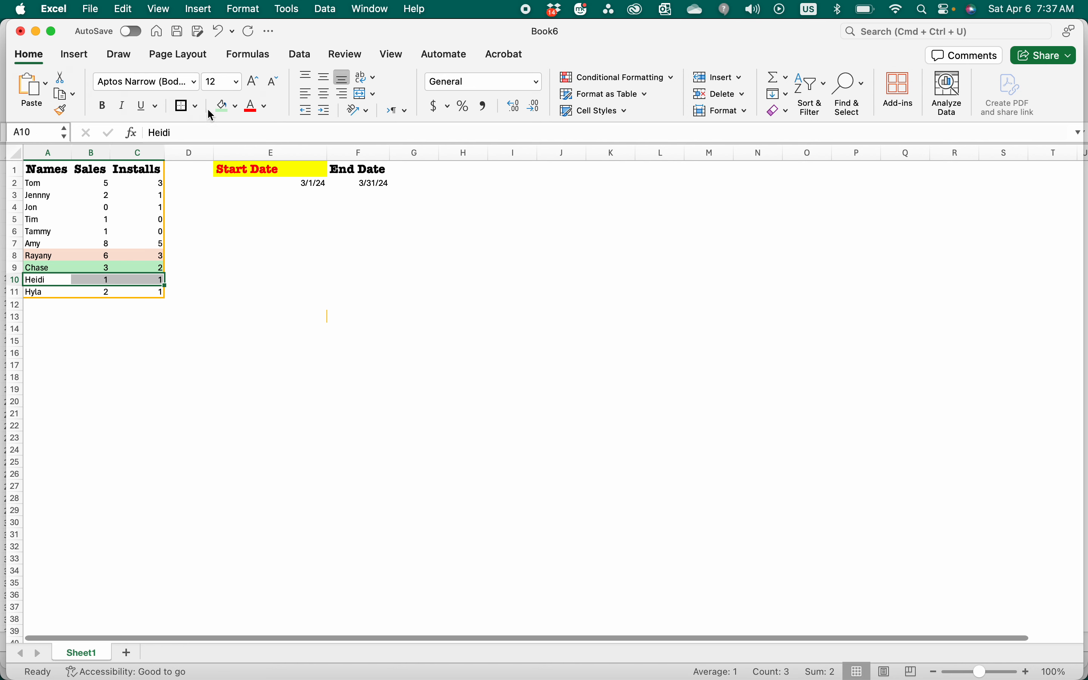
click(236, 108)
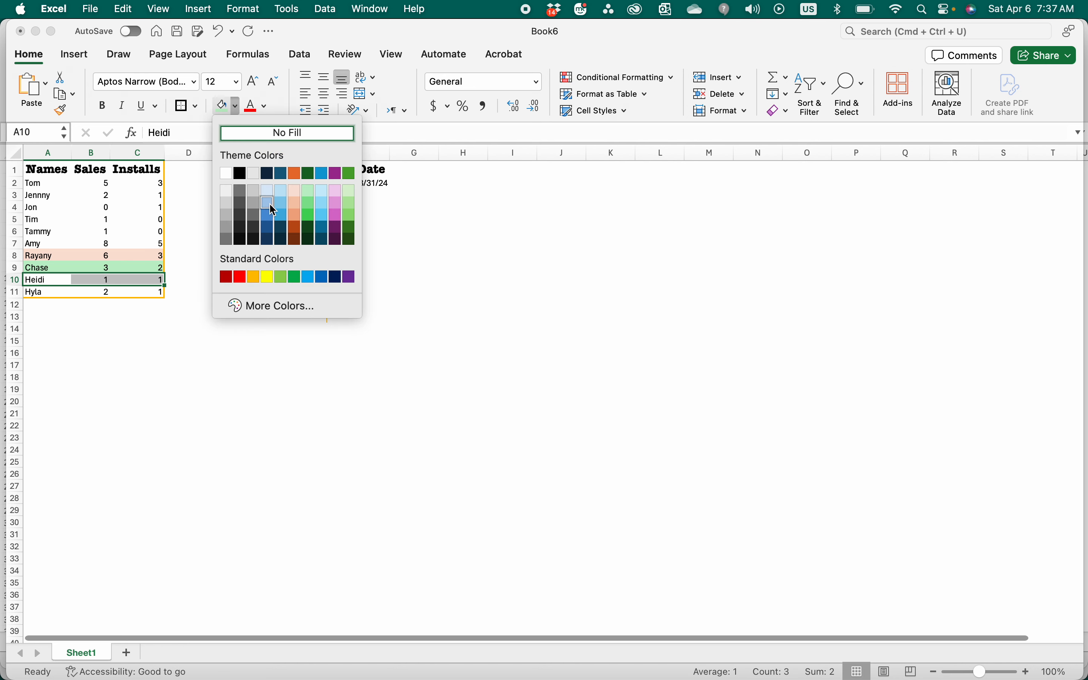
click(279, 194)
click(129, 351)
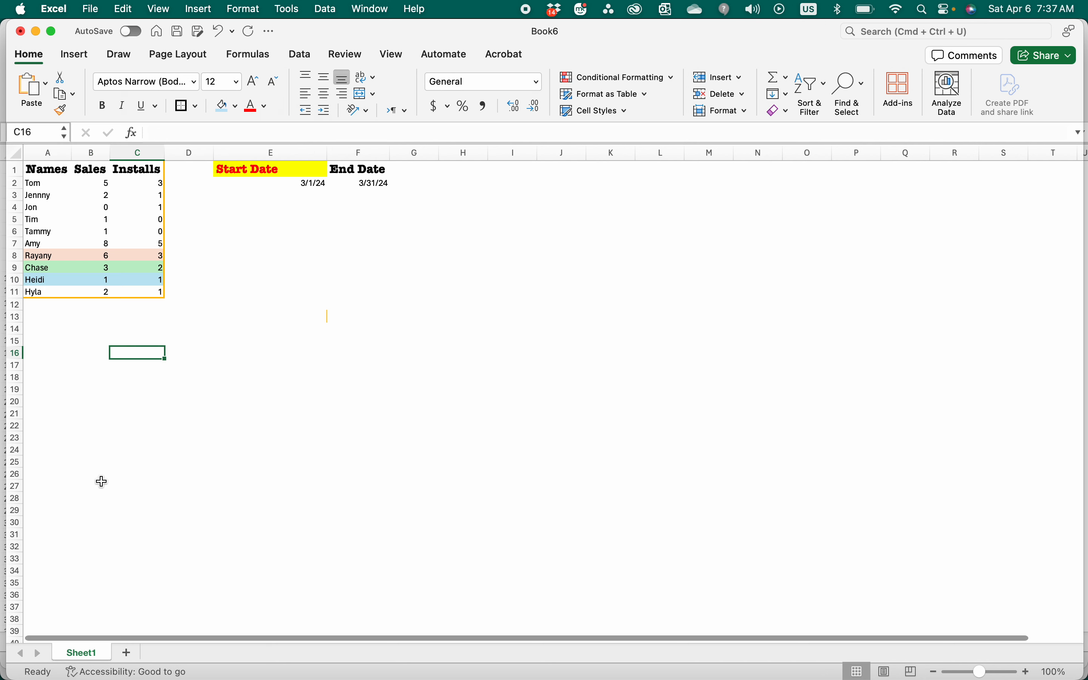